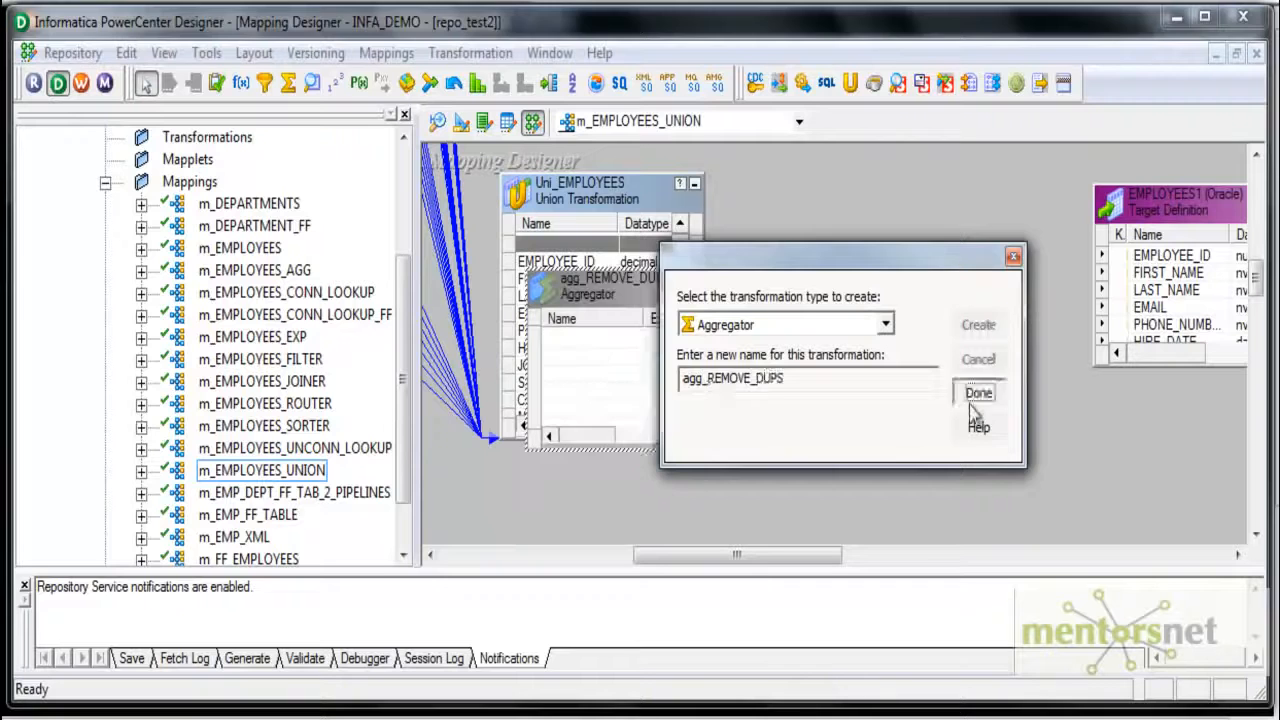
Place the agg_REMOVE_DUPS aggregator between the Uni_EMPLOYEES union and the EMPLOYEES1 target.
drag(657, 291, 925, 218)
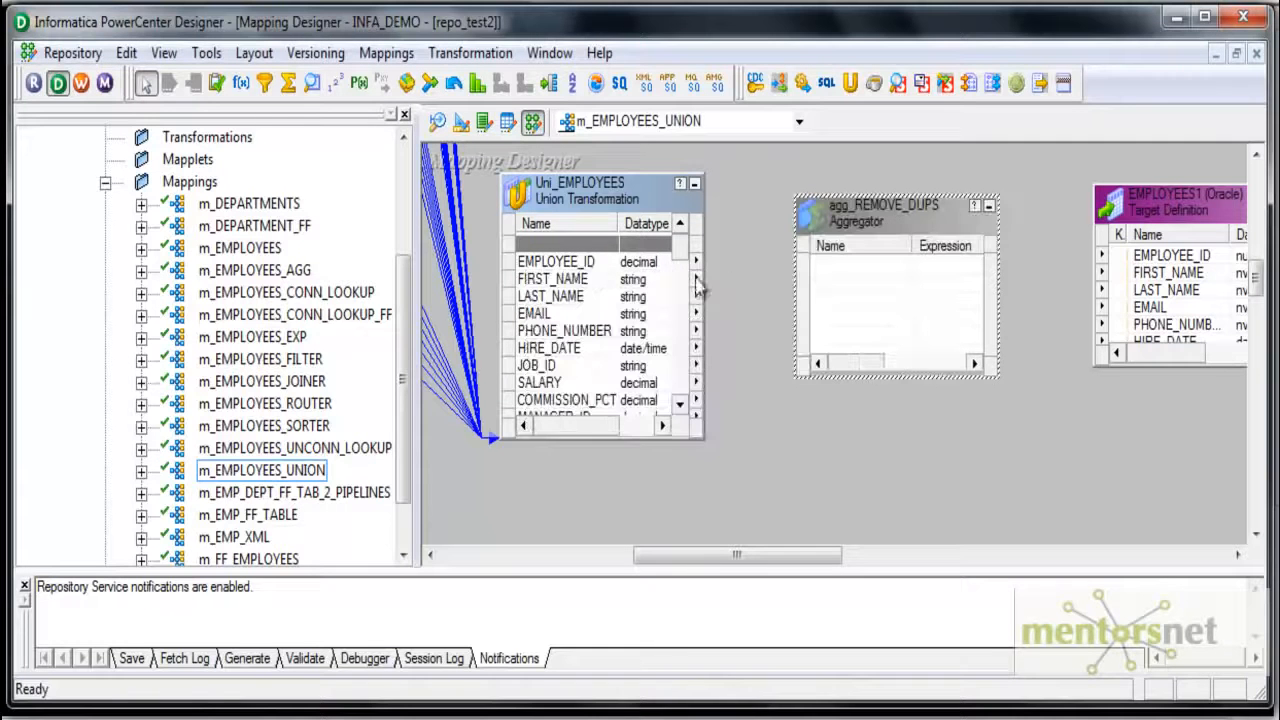
click(593, 264)
key(shift+Down)
key(shift+Down)
key(shift+Down)
key(shift+Down)
key(shift+Down)
key(shift+Down)
key(shift+Down)
key(shift+Down)
key(shift+Down)
key(shift+Down)
key(shift+Down)
key(shift+Down)
key(shift+Down)
key(shift+Down)
key(shift+Down)
key(shift+Down)
key(shift+Down)
key(shift+Down)
key(shift+Down)
key(shift+Down)
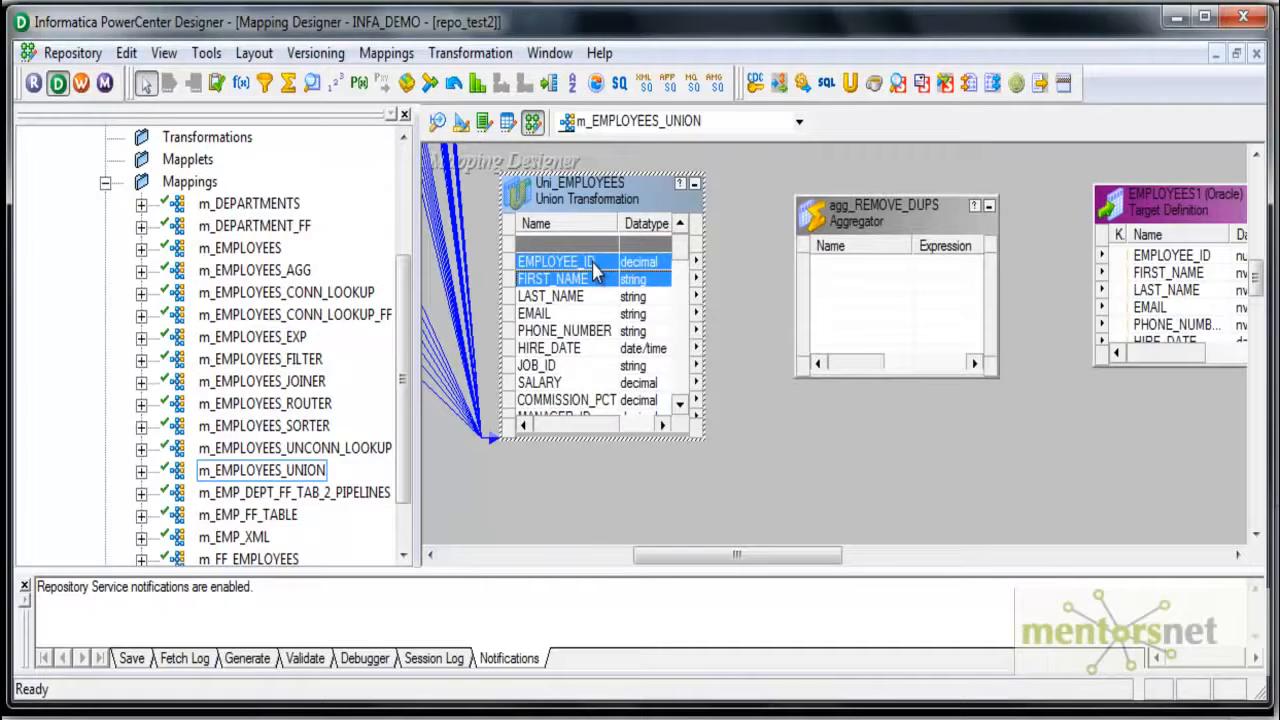
key(shift+Down)
key(shift+Down)
key(shift+Down)
key(shift+Down)
key(shift+Down)
key(shift+Down)
key(shift+Down)
key(shift+Down)
key(shift+Down)
key(shift+Down)
key(shift+Down)
key(shift+Down)
key(shift+Down)
key(shift+Down)
key(shift+Down)
key(shift+Down)
key(shift+Down)
key(Up)
key(Up)
key(Up)
key(Up)
key(Up)
key(Up)
key(Up)
key(Up)
key(Up)
key(Up)
key(Up)
key(Up)
key(Up)
key(Up)
key(Up)
key(Up)
key(Up)
key(Up)
key(Up)
key(Up)
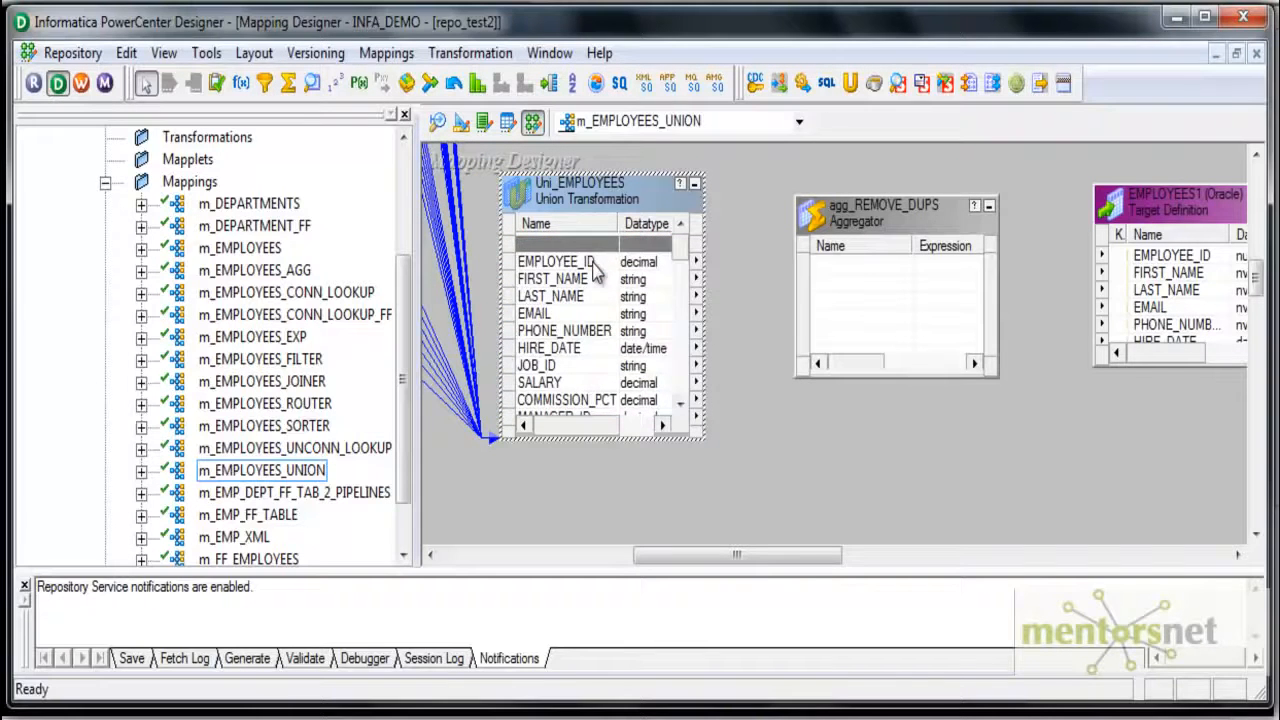
Link the output ports EMPLOYEE_ID through DEPARTMENT_ID of Uni_EMPLOYEES into the agg_REMOVE_DUPS aggregator.
key(shift+Down)
key(shift+Down)
key(shift+Down)
key(shift+Down)
key(shift+Down)
key(shift+Down)
key(shift+Down)
key(shift+Down)
key(shift+Down)
key(shift+Down)
key(shift+Down)
key(shift+Down)
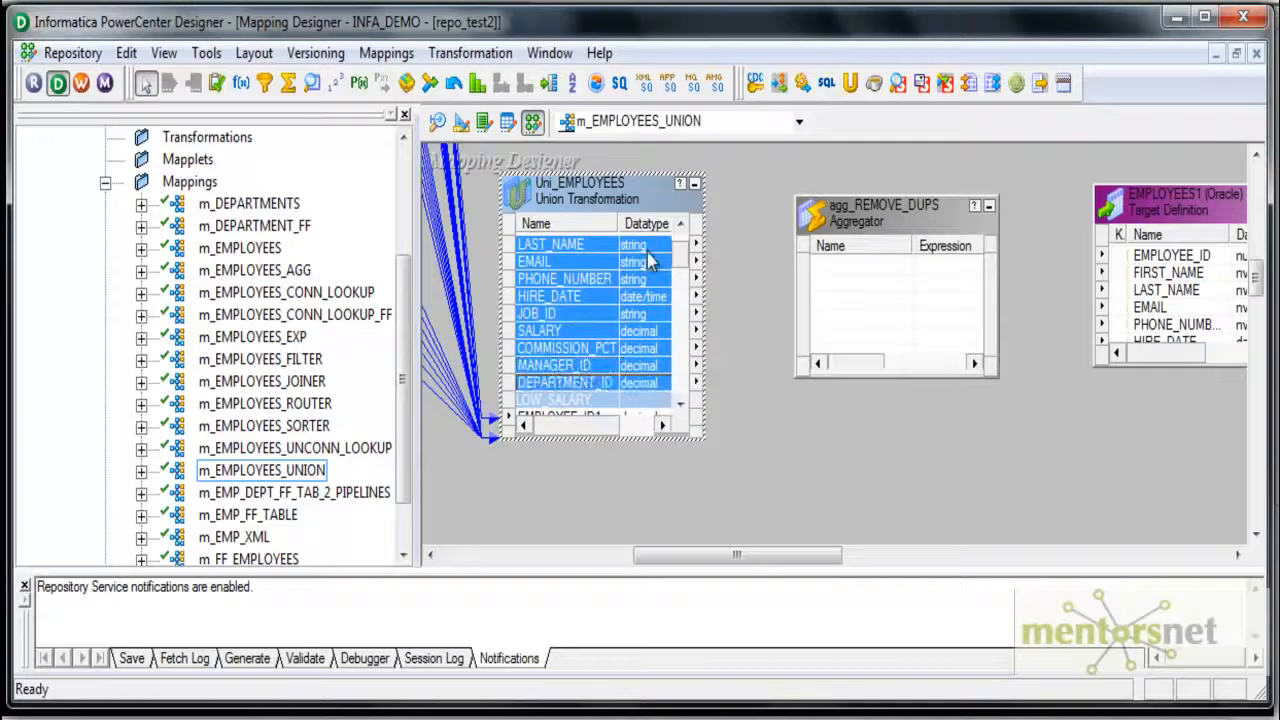
drag(677, 251, 677, 236)
drag(578, 260, 830, 278)
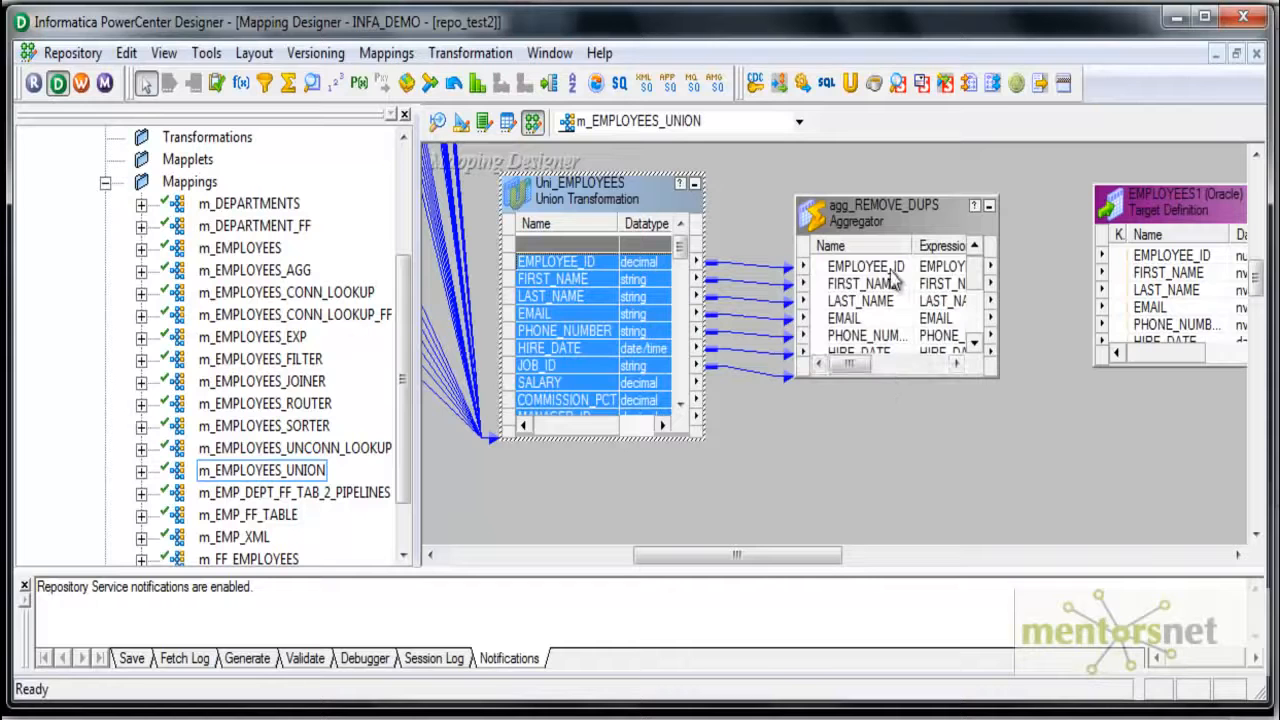
Link all agg_REMOVE_DUPS ports, from EMPLOYEE_ID through DEPARTMENT_ID, to the matching ports of the EMPLOYEES1 target.
click(886, 268)
key(shift+Down)
key(shift+Down)
key(shift+Down)
key(shift+Down)
key(shift+Down)
key(shift+Down)
key(shift+Down)
key(shift+Down)
key(shift+Down)
key(shift+Down)
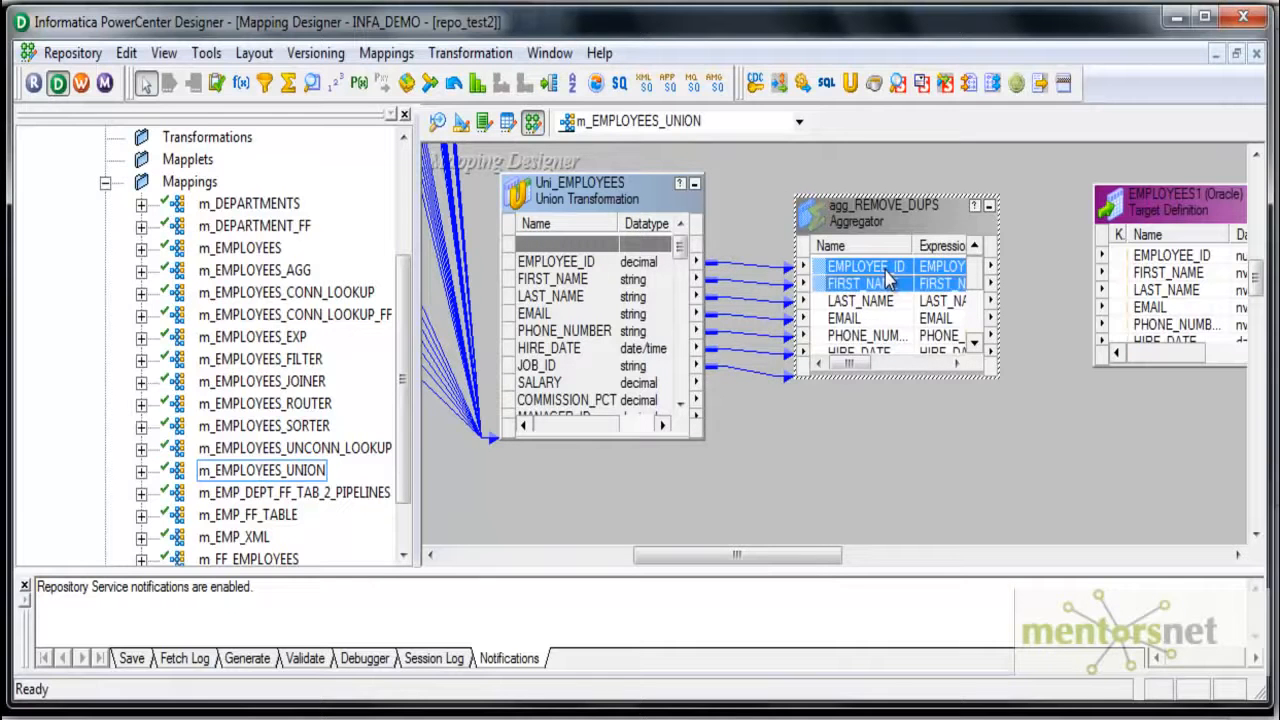
drag(886, 271, 1152, 260)
Enable GroupBy on every port of agg_REMOVE_DUPS, from EMPLOYEE_ID to DEPARTMENT_ID, and accept the transformation.
double_click(924, 207)
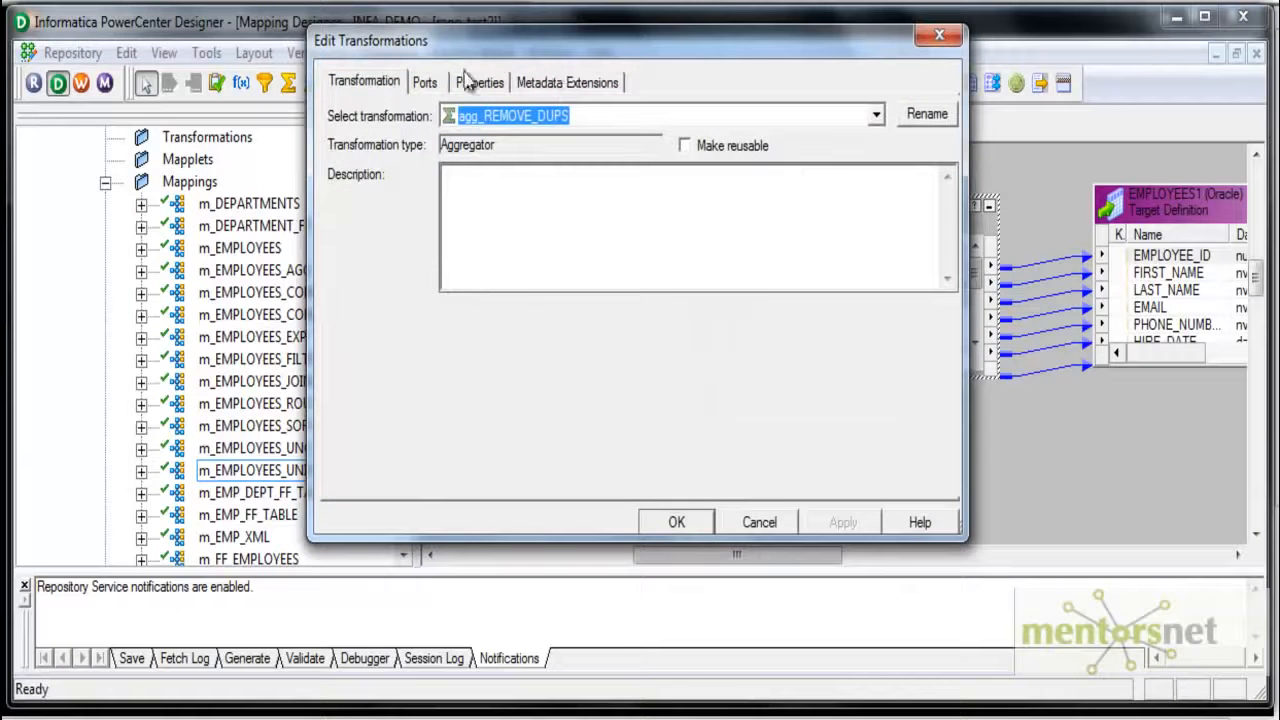
click(425, 83)
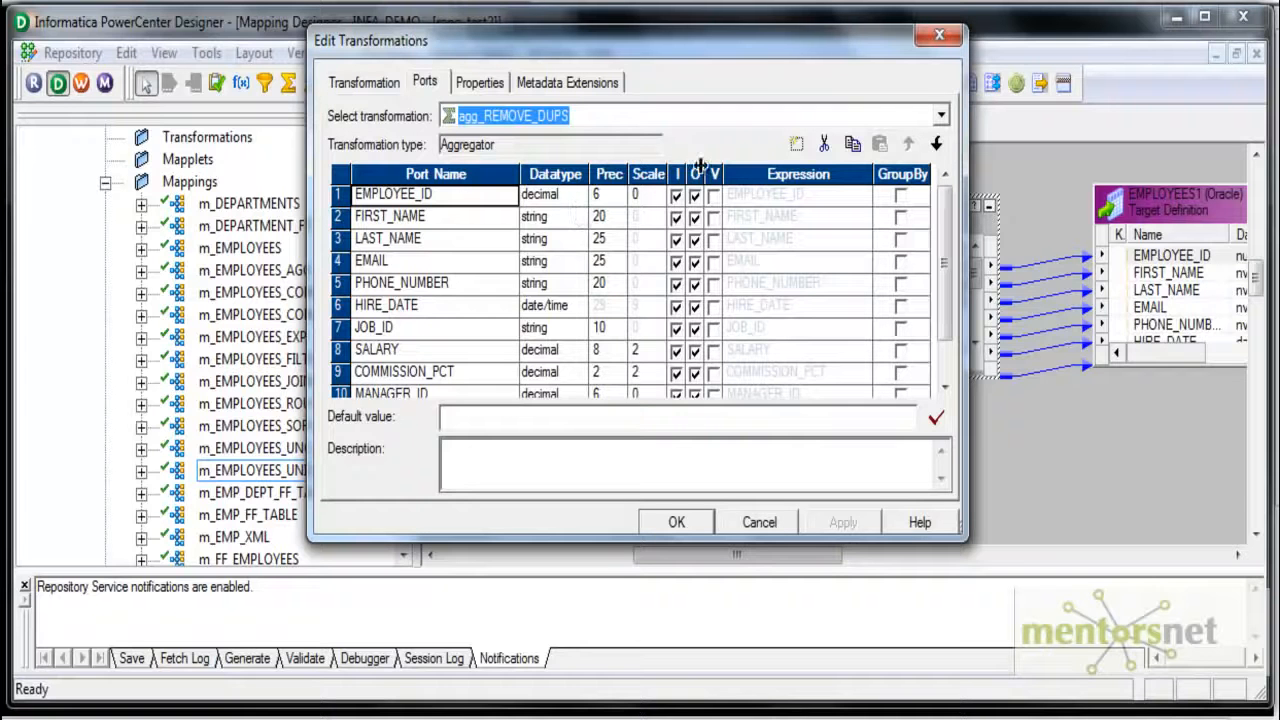
click(482, 88)
click(432, 92)
click(900, 195)
click(900, 217)
click(900, 240)
click(901, 262)
click(902, 284)
click(903, 306)
click(904, 328)
click(905, 350)
click(904, 371)
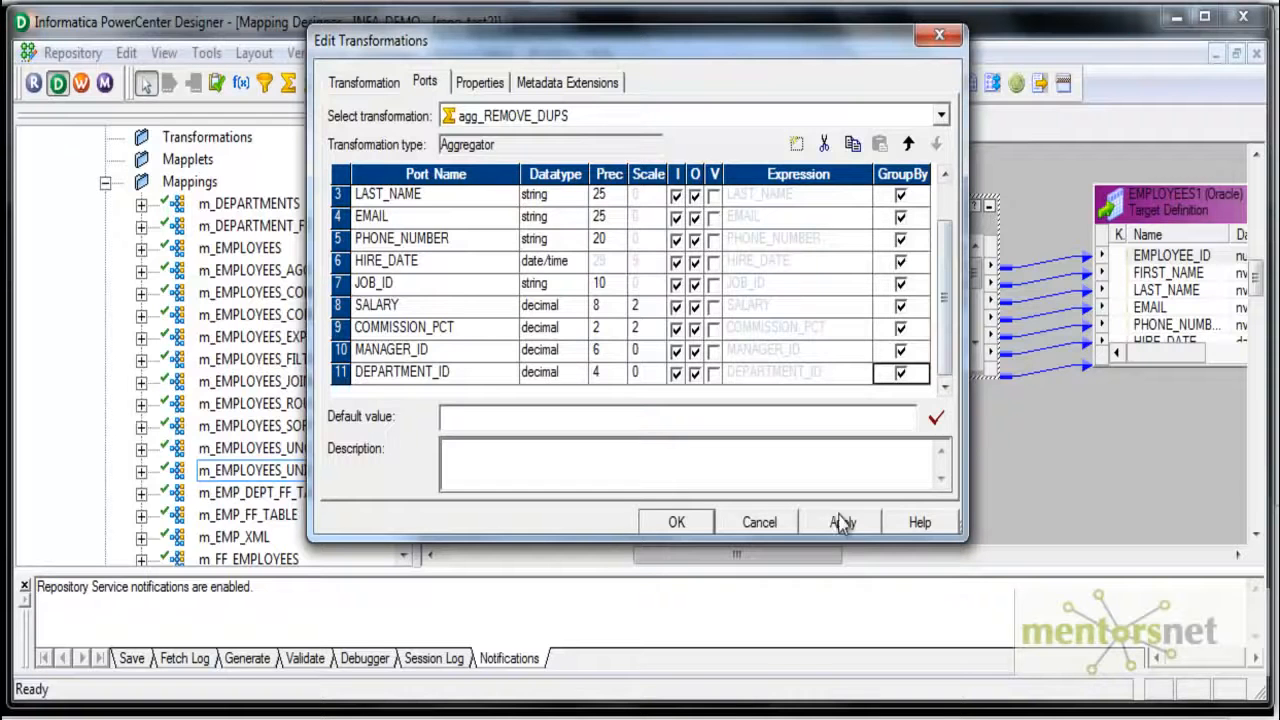
click(481, 82)
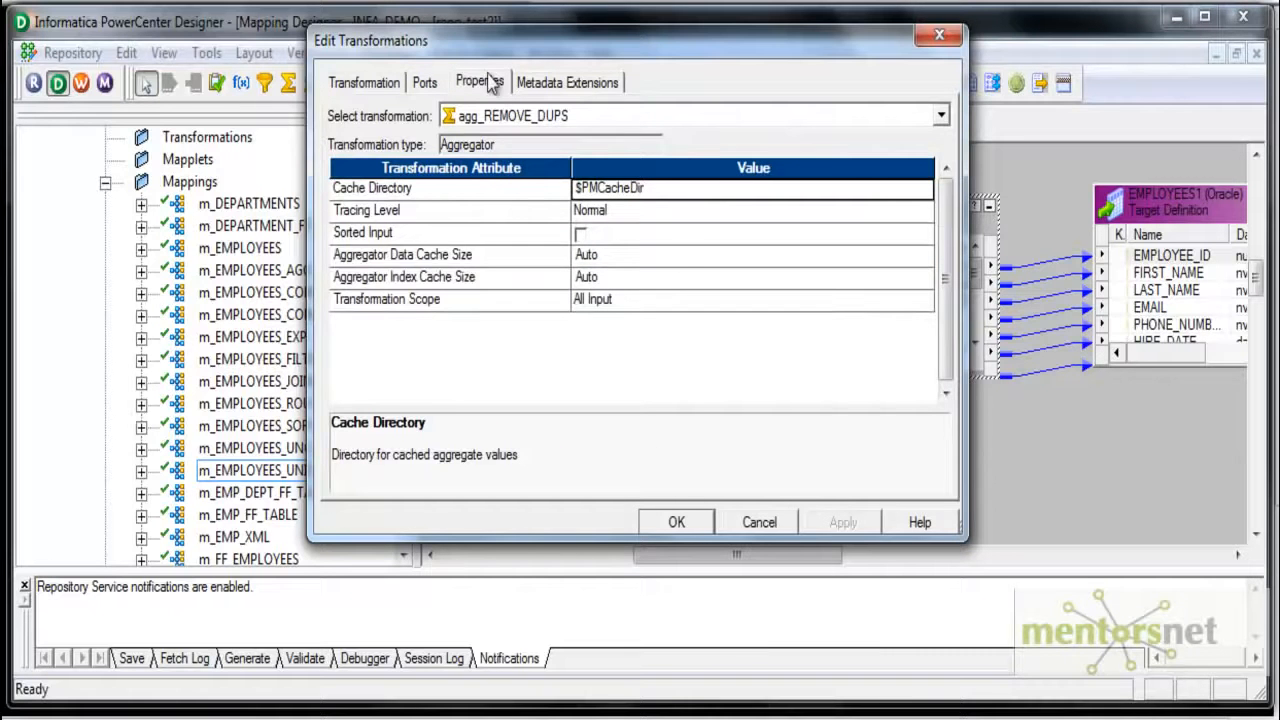
click(677, 522)
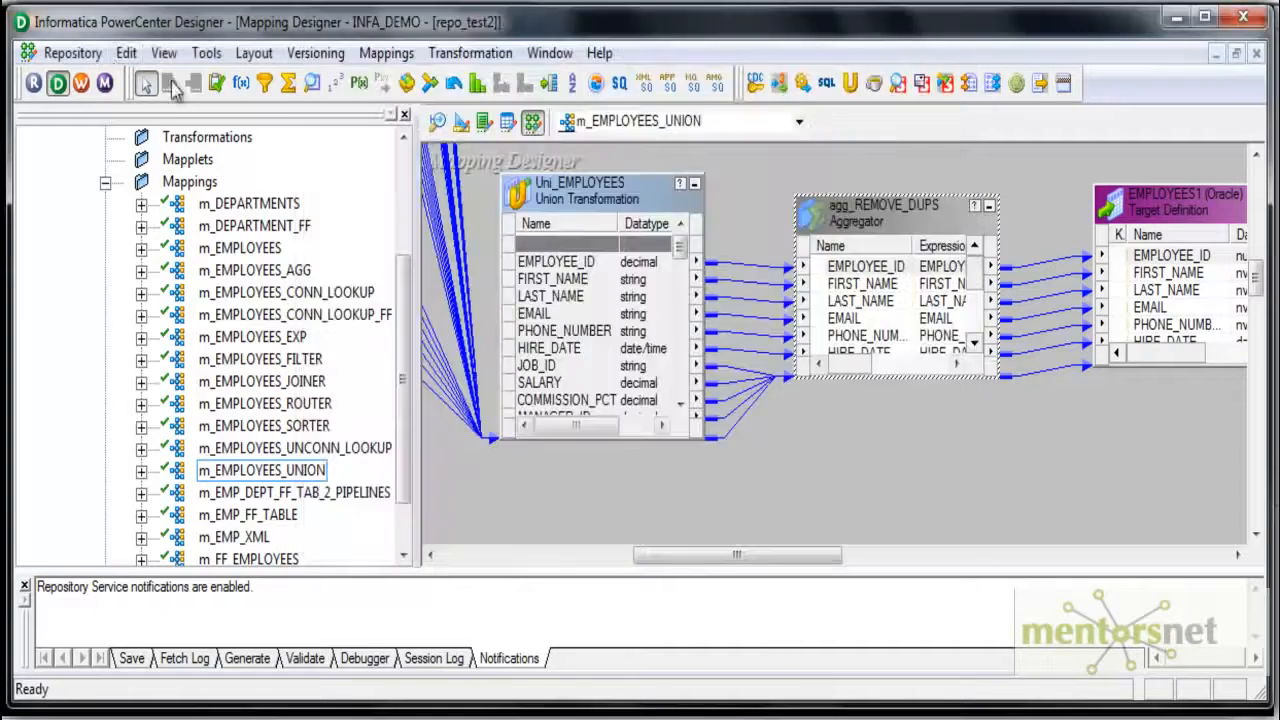
Save the m_EMPLOYEES_UNION mapping to the repository.
click(95, 58)
click(94, 386)
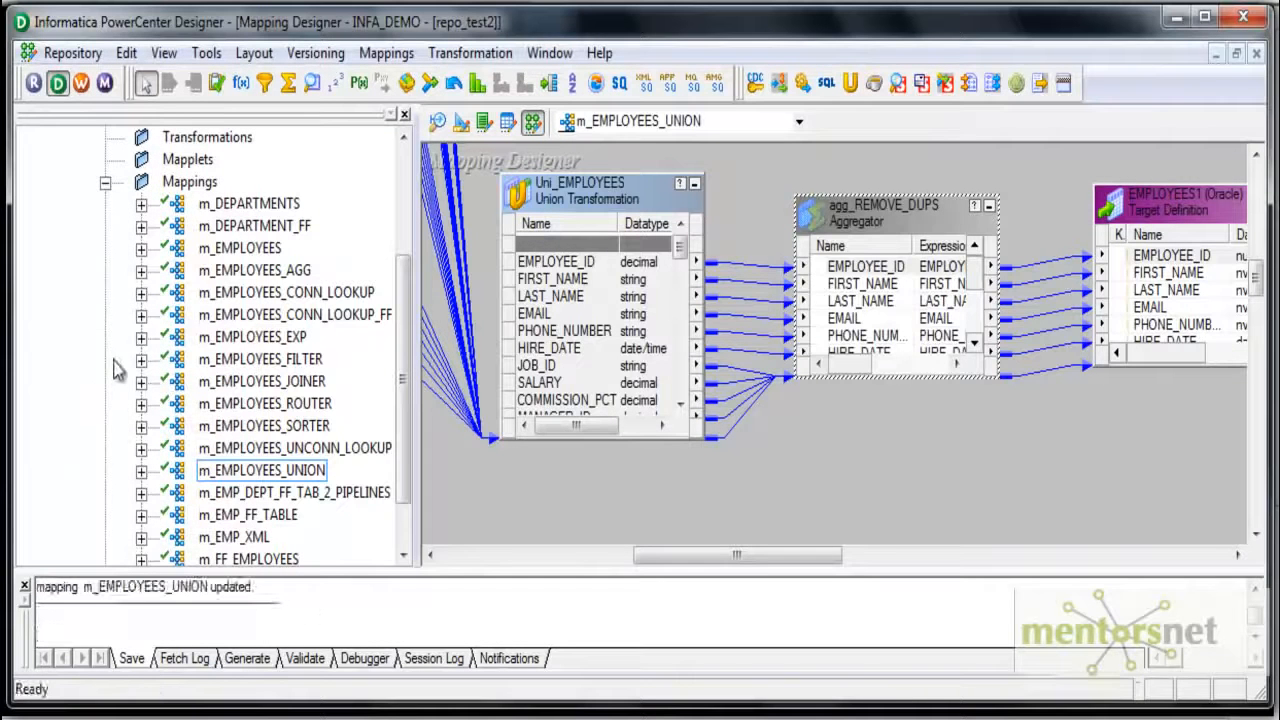
drag(640, 555, 591, 555)
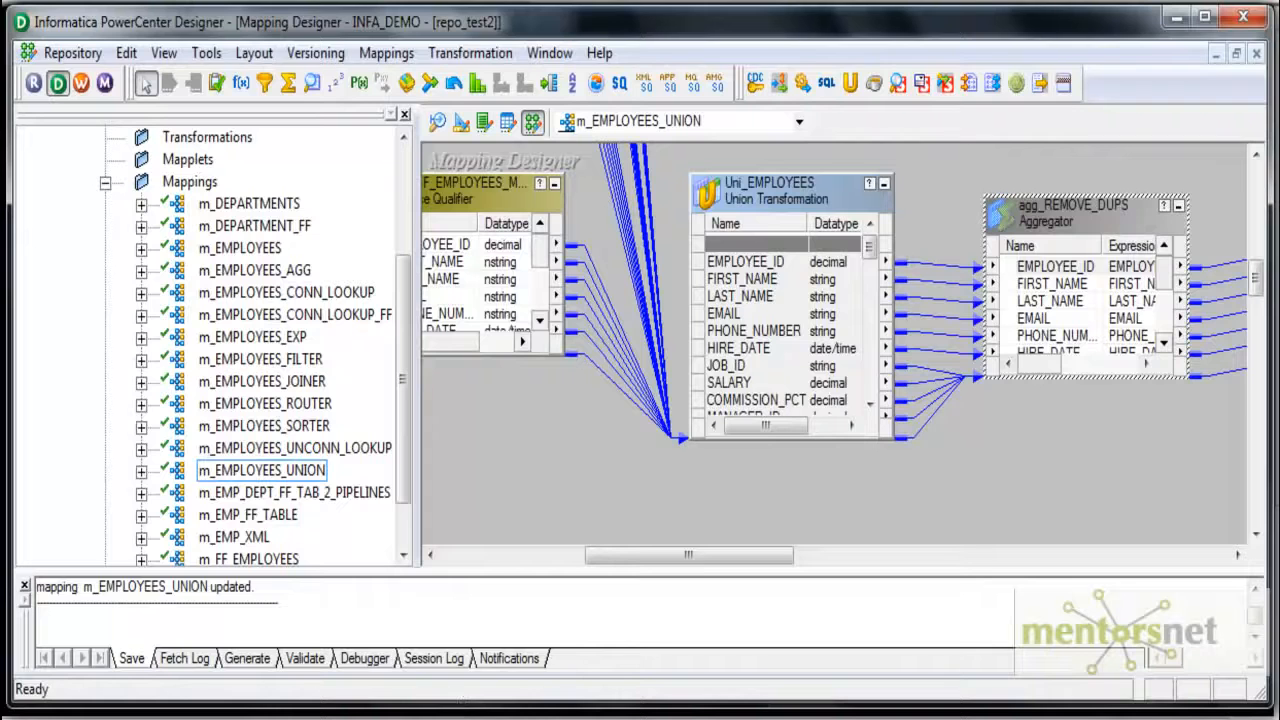
Switch to Workflow Manager and open the wf_EMPLOYEES_UNION workflow in the Workflow Designer.
click(518, 719)
click(117, 331)
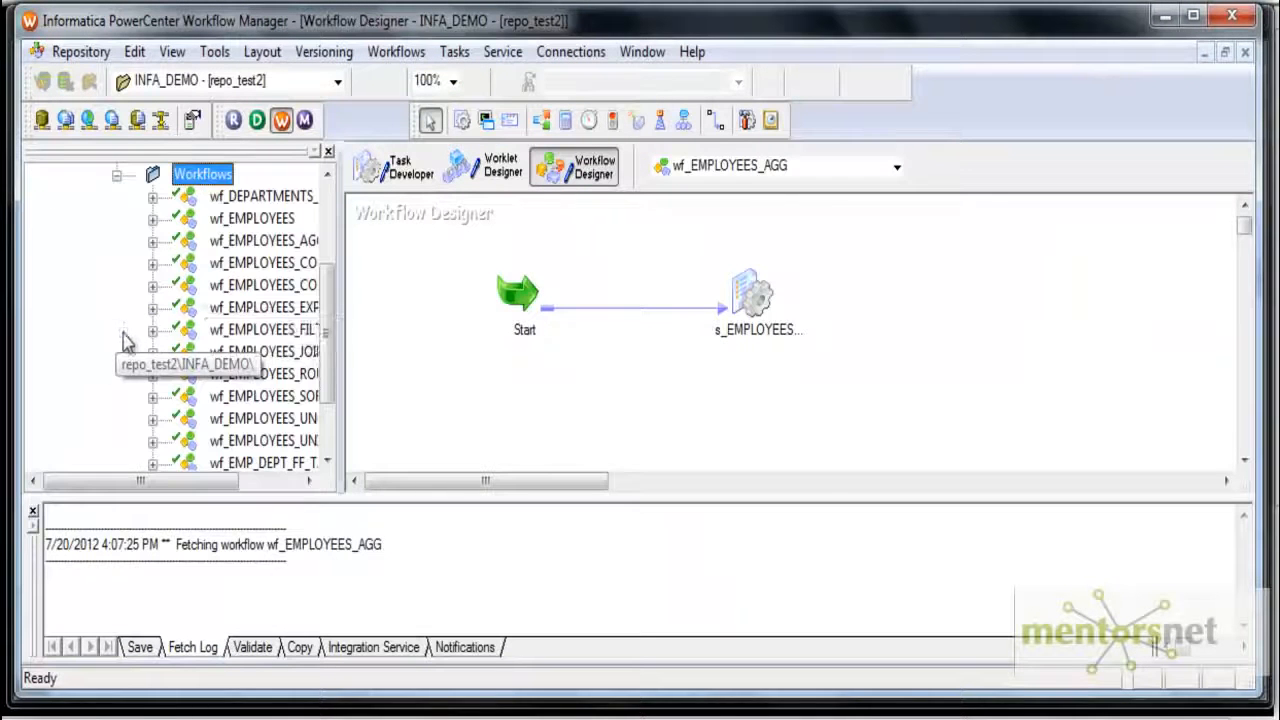
drag(339, 335, 437, 340)
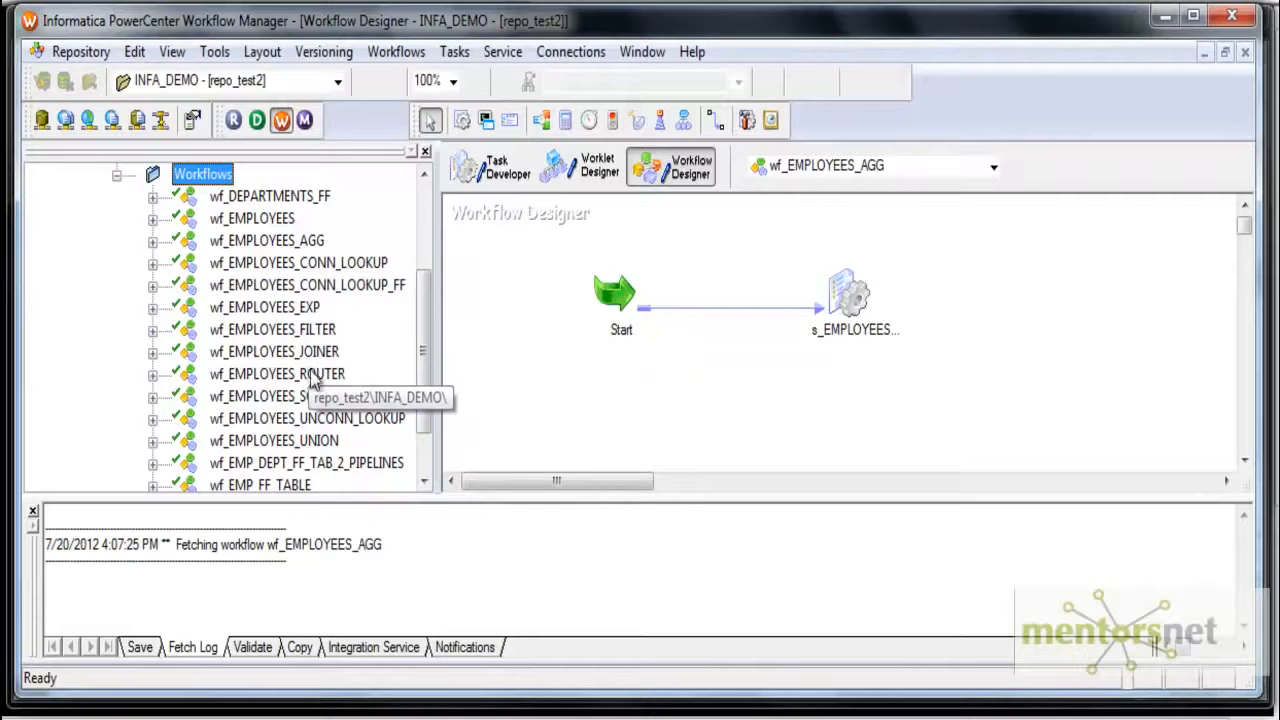
right_click(338, 441)
click(380, 30)
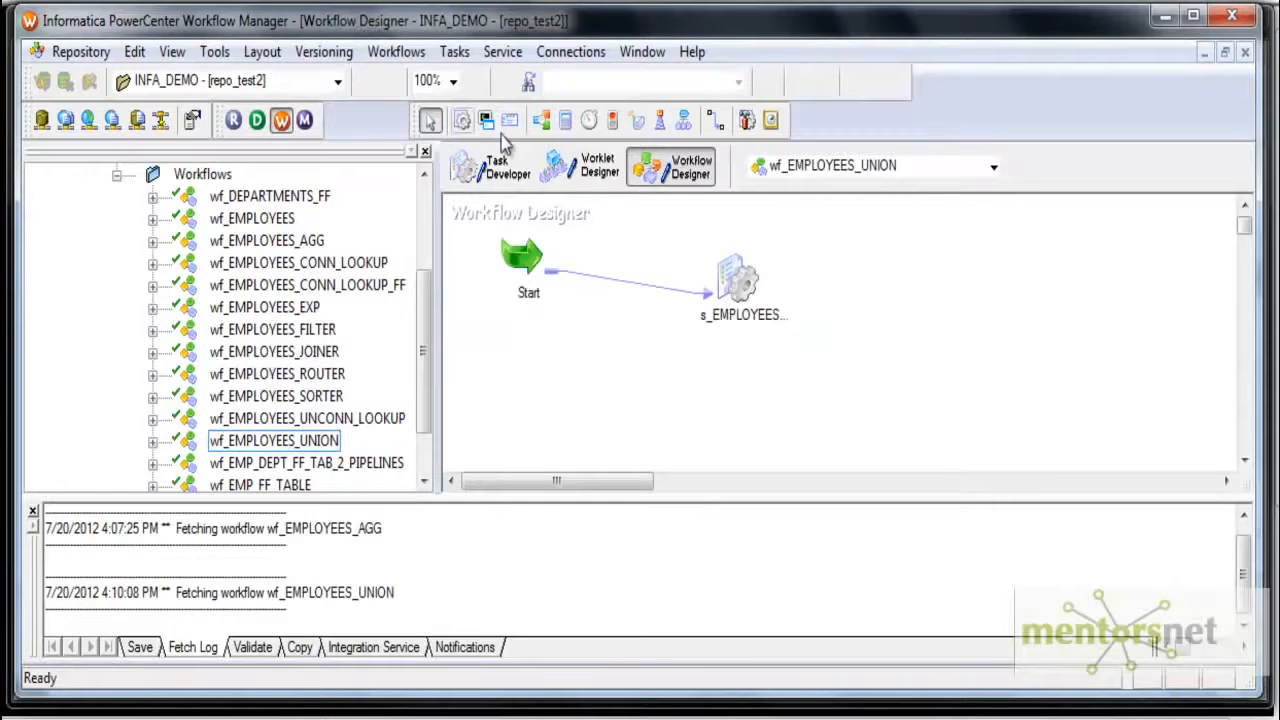
Try to refresh the mapping of the s_EMPLOYEES_UNION session and save the workflow.
right_click(730, 255)
click(771, 503)
click(82, 54)
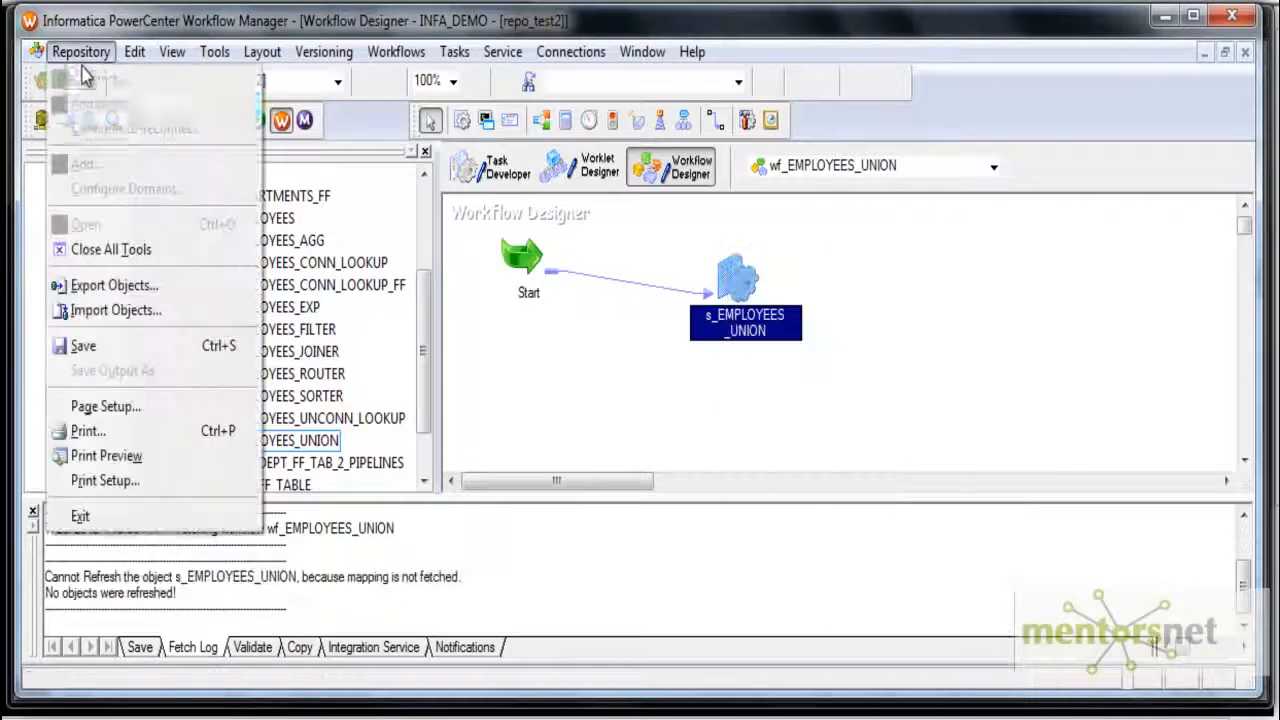
click(83, 346)
click(792, 431)
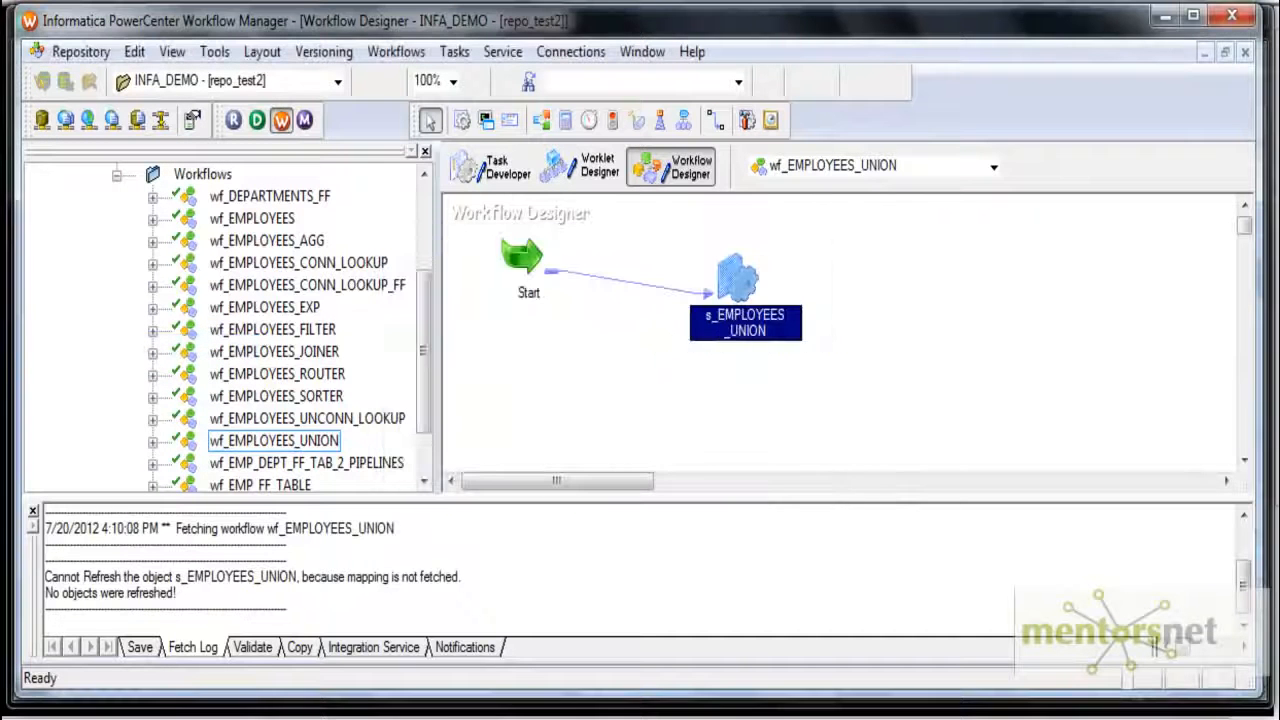
Start the s_EMPLOYEES_UNION task and show its run properties with source/target statistics in Workflow Monitor.
right_click(732, 250)
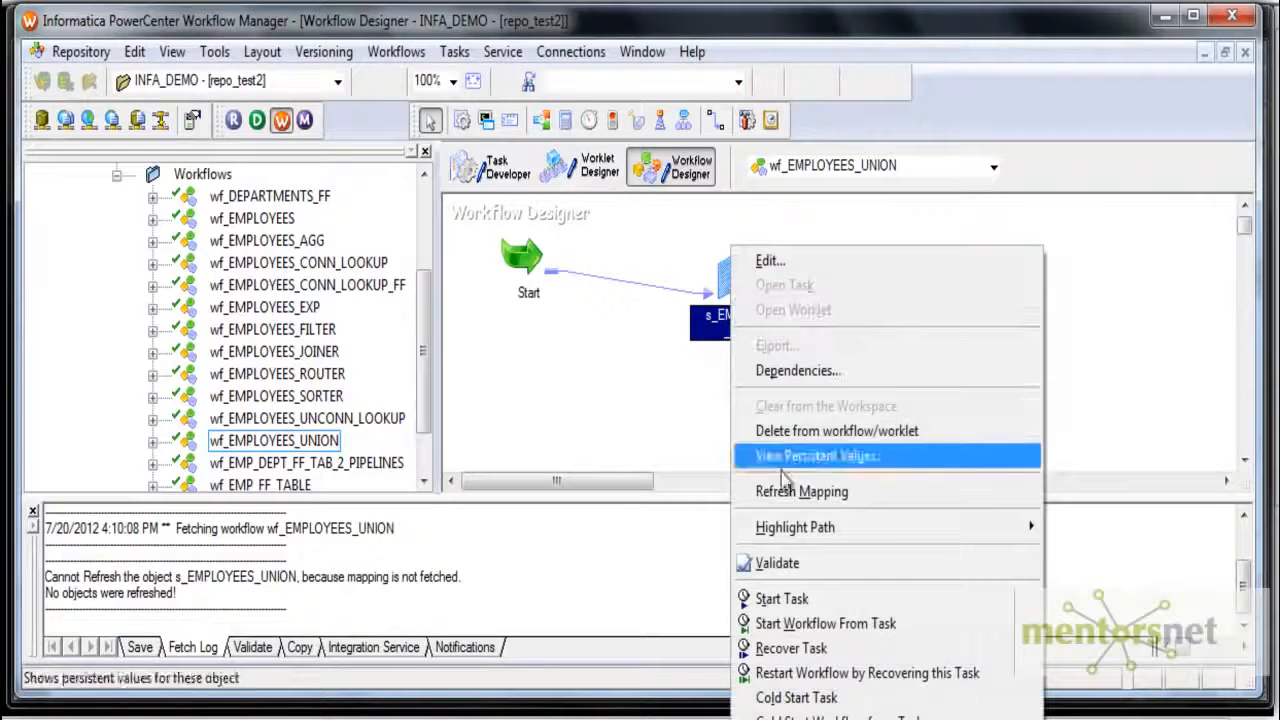
click(788, 598)
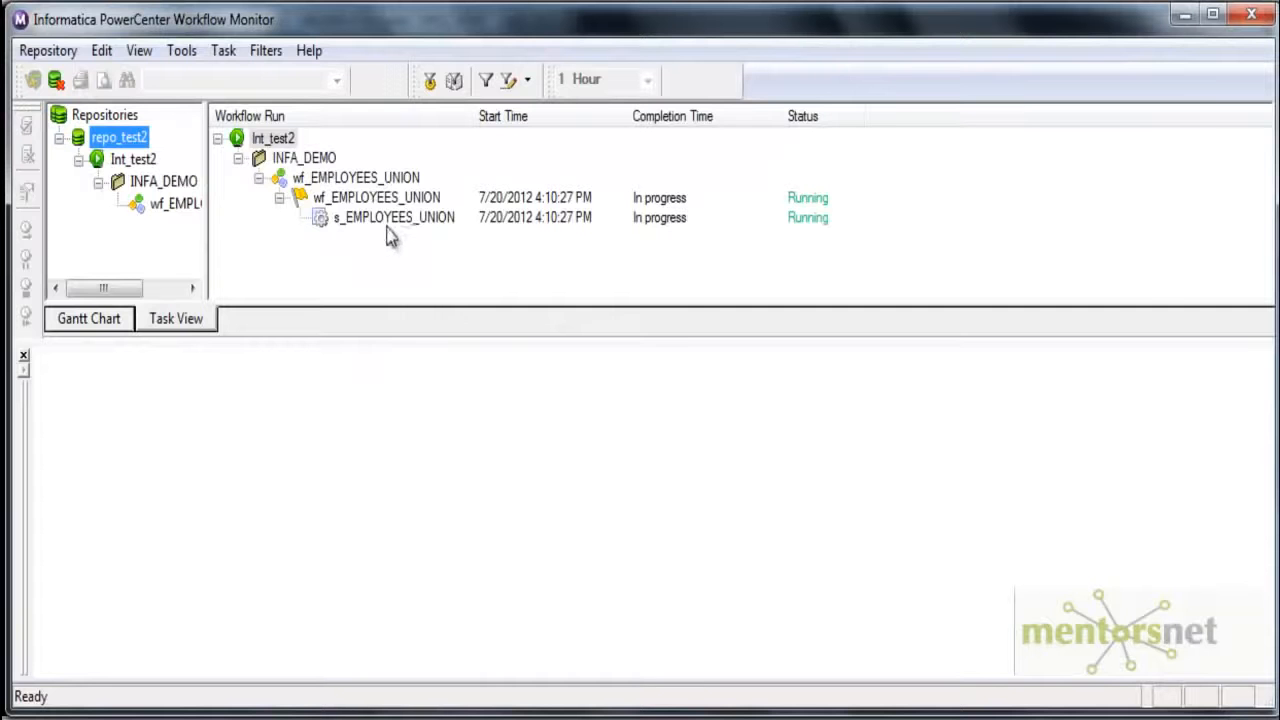
right_click(390, 219)
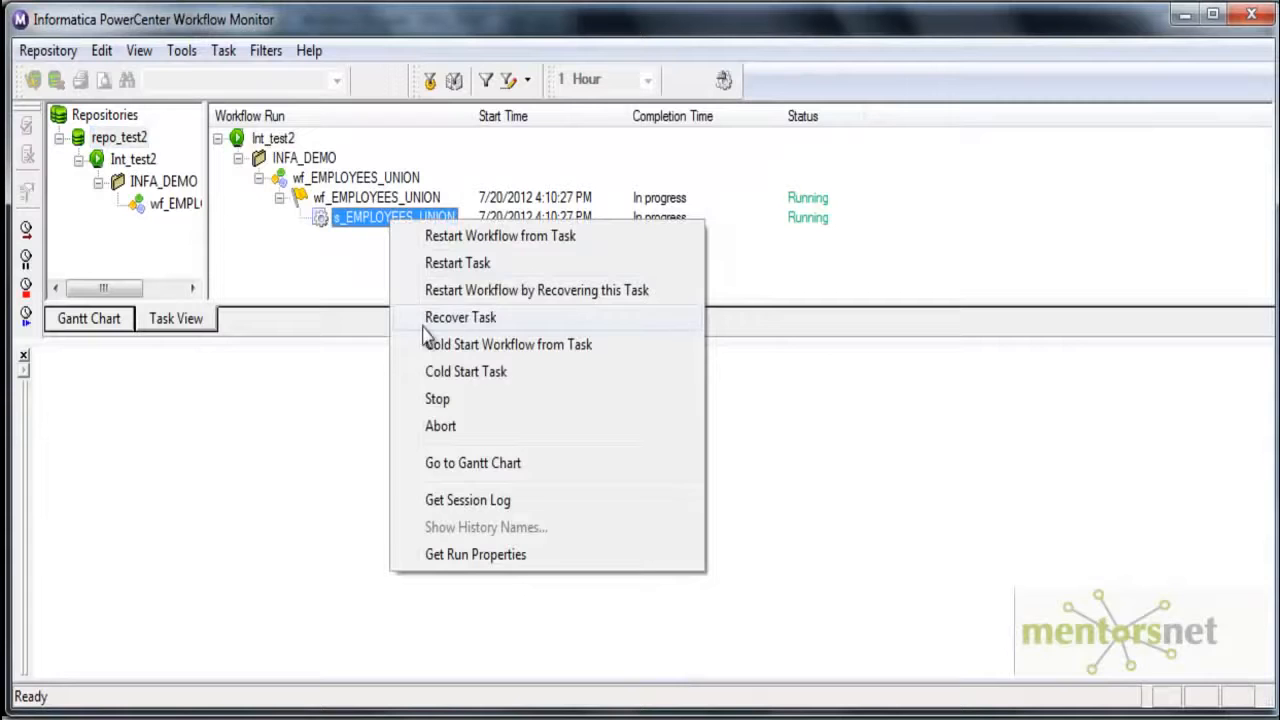
click(445, 552)
click(42, 531)
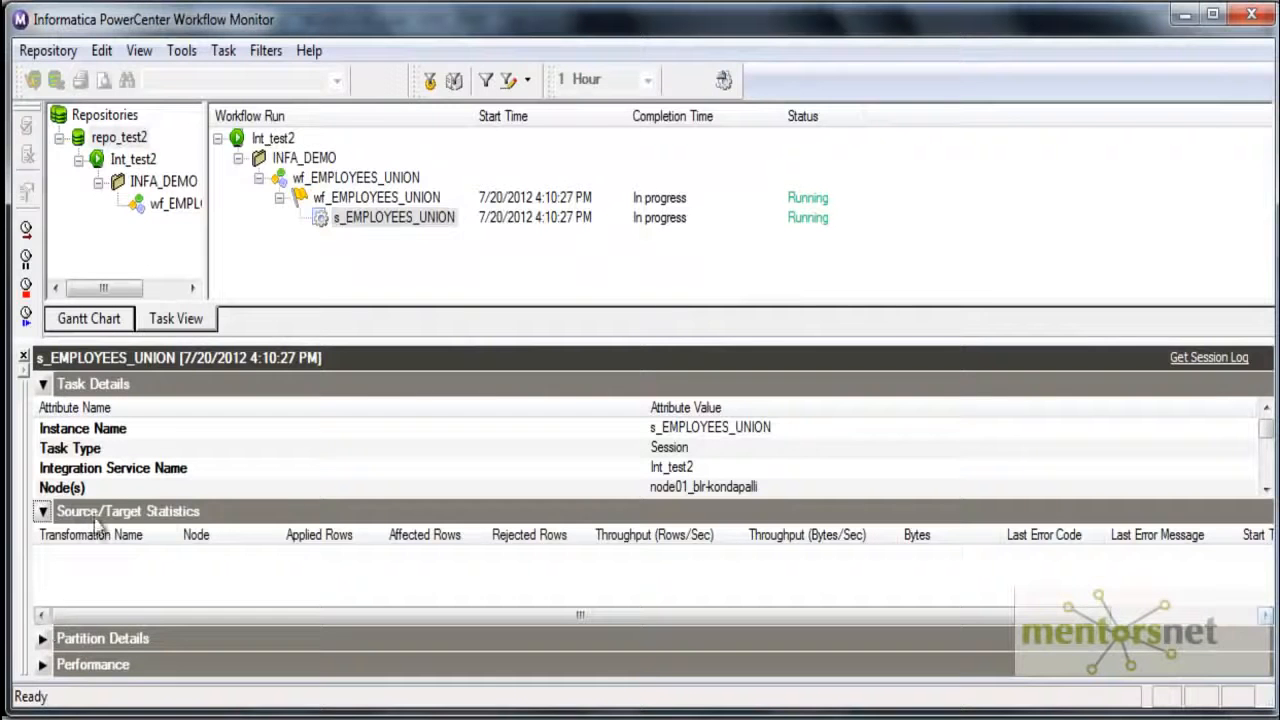
drag(436, 340, 442, 305)
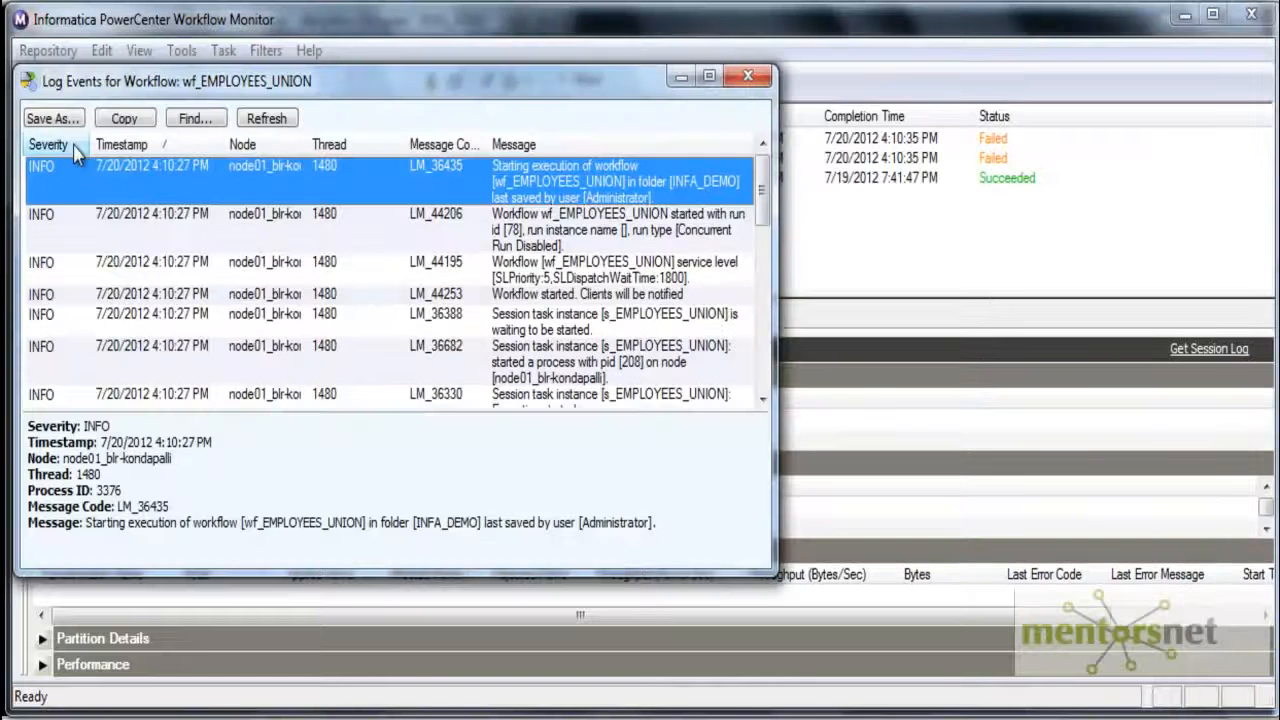
Sort the wf_EMPLOYEES_UNION workflow log by severity, read its error messages, and close the log.
click(55, 144)
scroll(582, 266, up, 1)
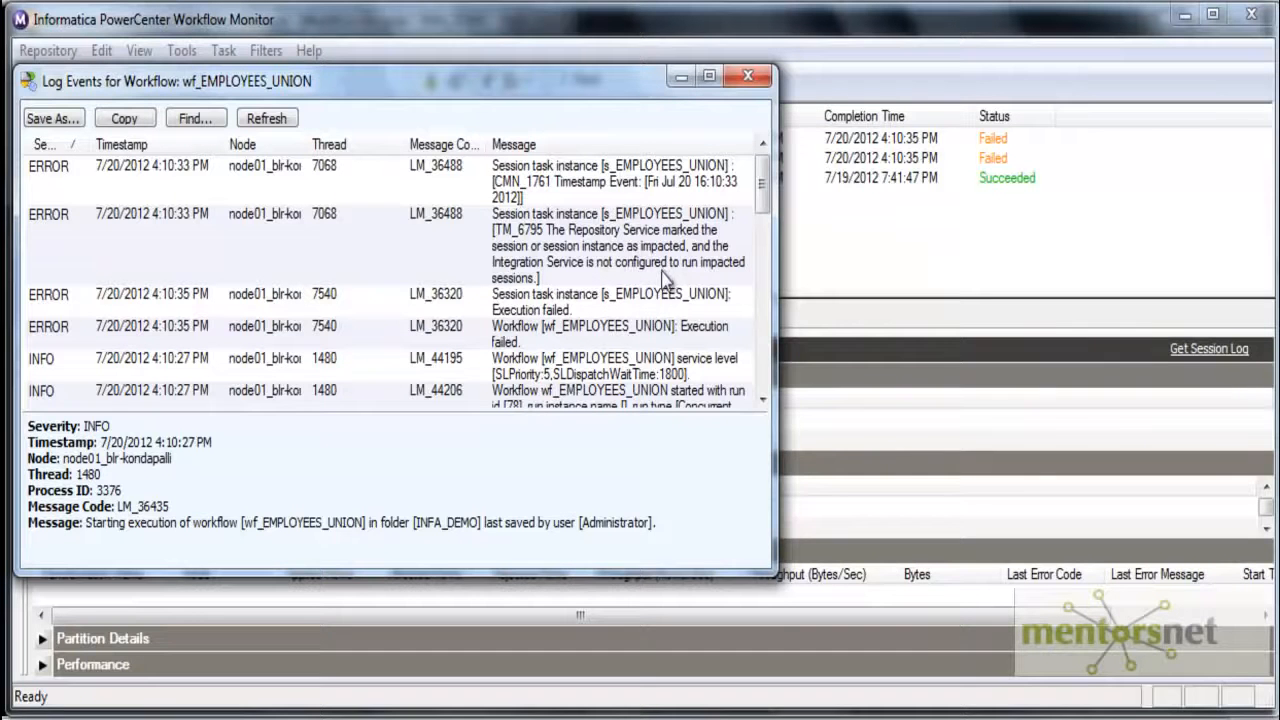
click(748, 78)
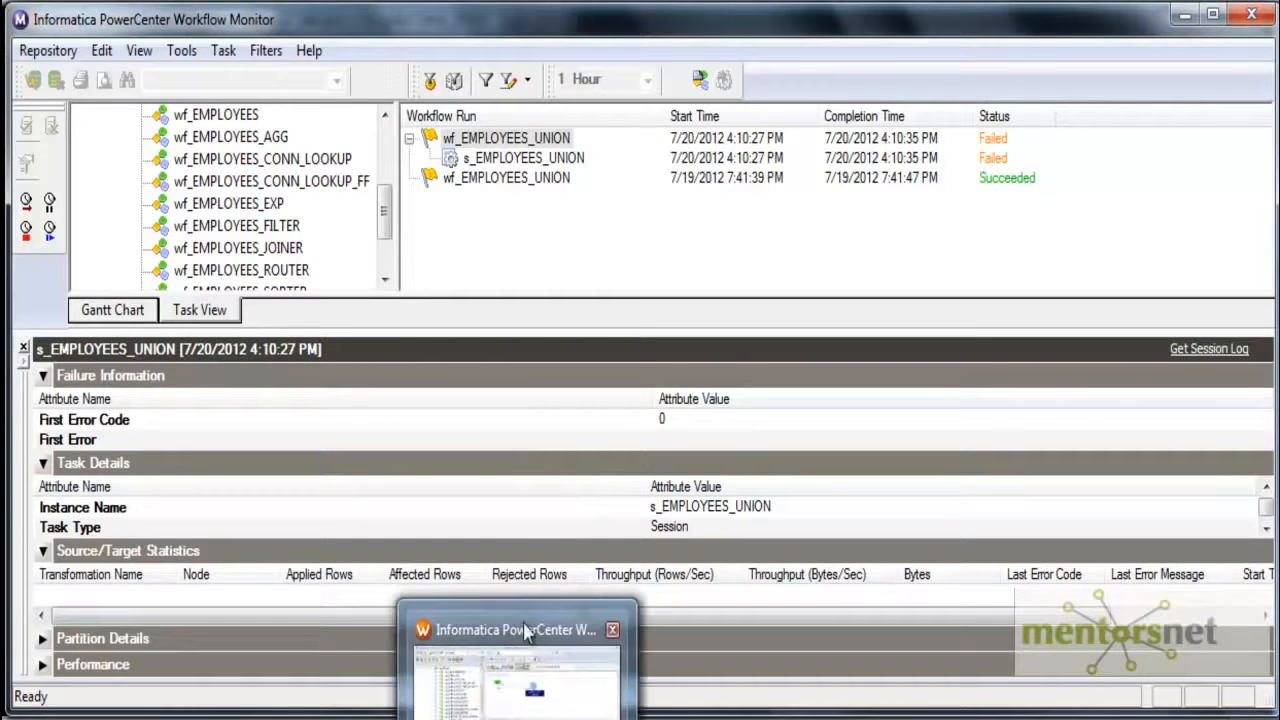
Switch to Workflow Manager, disconnect the INFA_DEMO folder and open it again to refetch wf_EMPLOYEES_UNION.
click(530, 630)
click(396, 51)
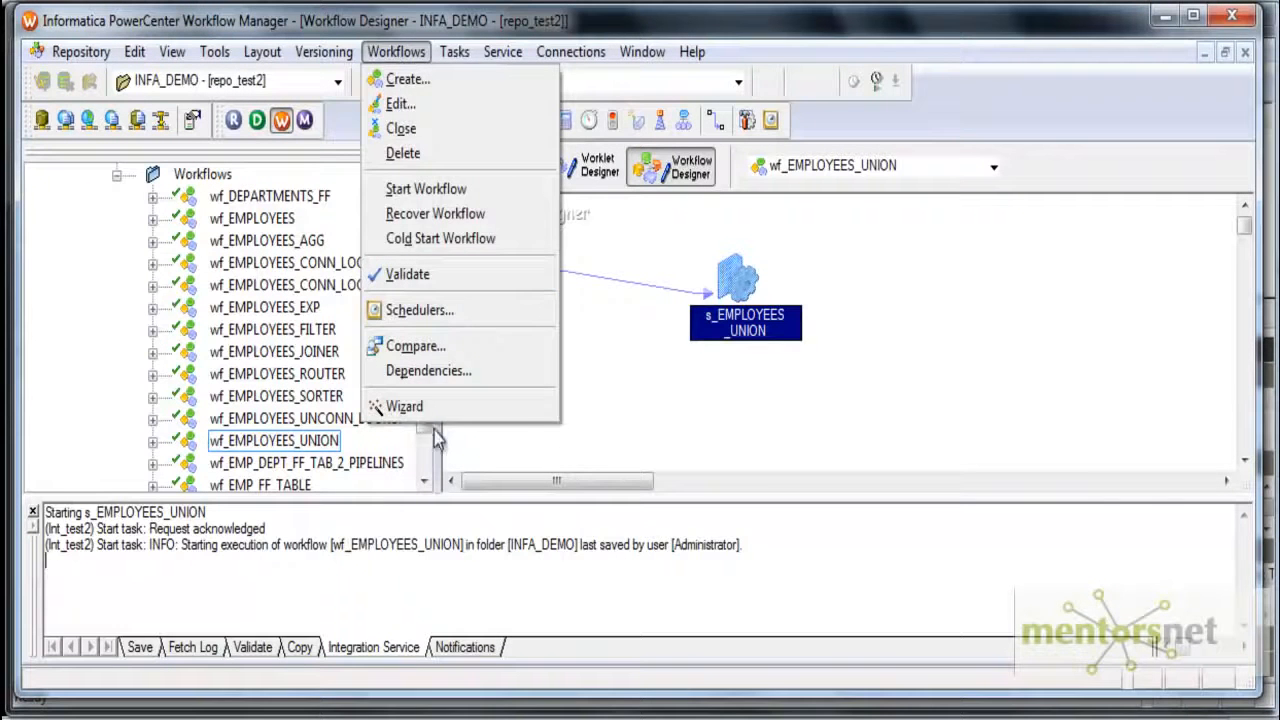
click(491, 428)
drag(425, 424, 424, 330)
right_click(181, 228)
right_click(160, 243)
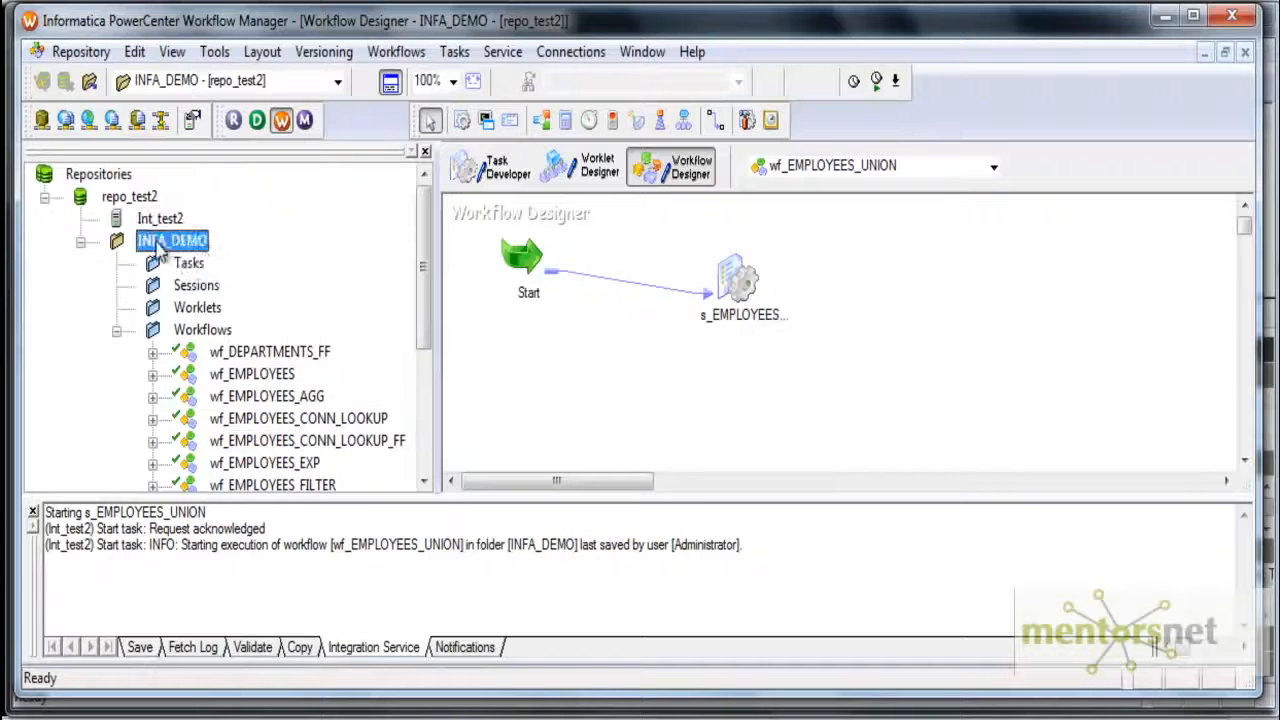
click(235, 349)
right_click(192, 241)
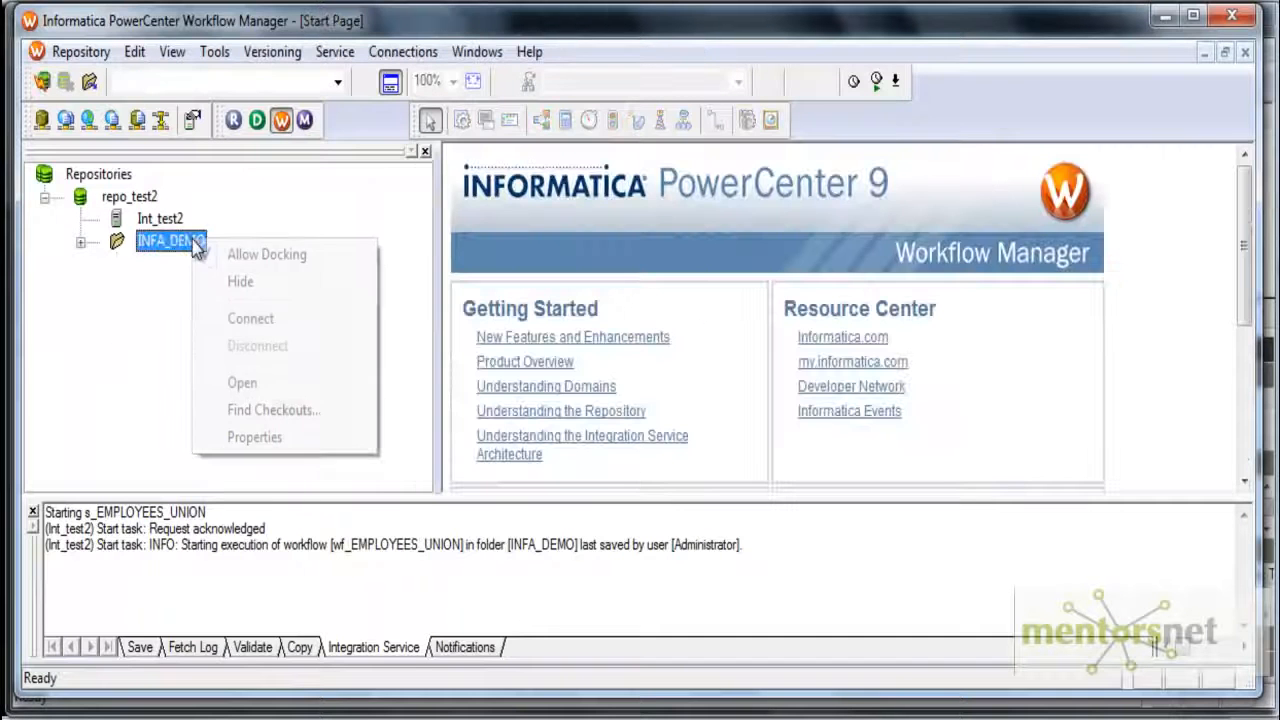
click(232, 382)
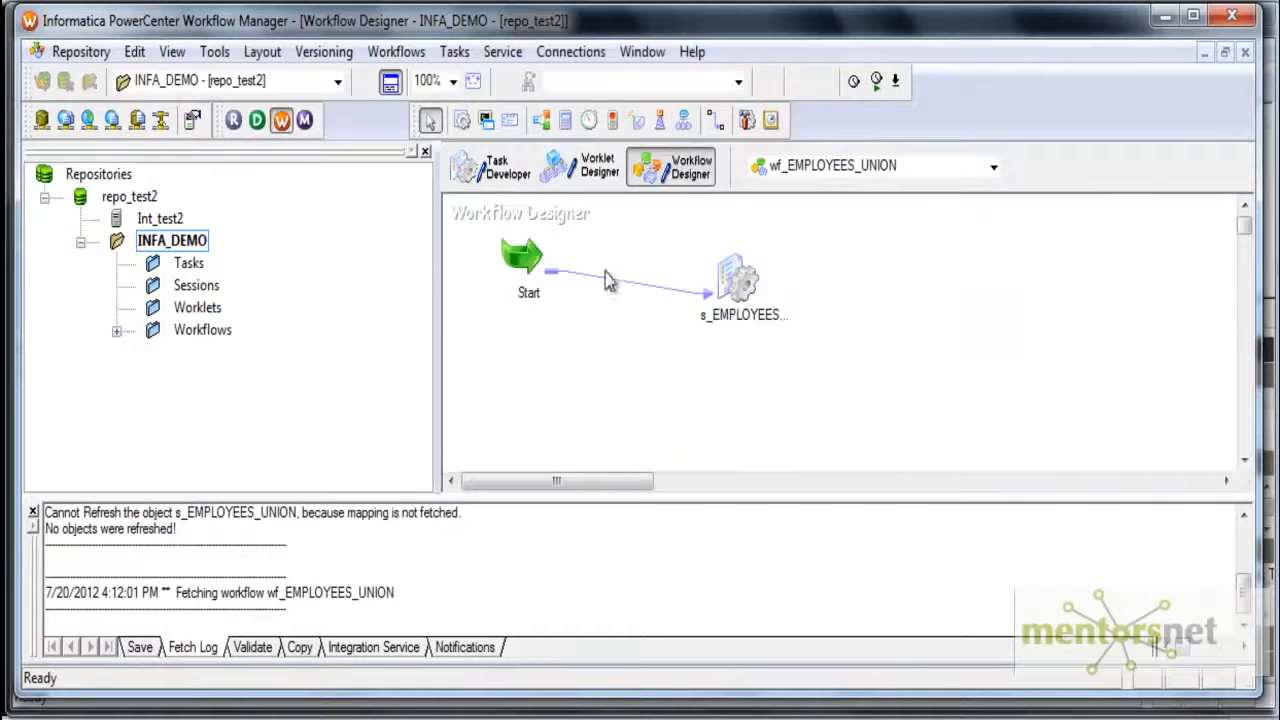
Refresh the mapping of s_EMPLOYEES_UNION in the reopened workflow and save the changes to the repository.
right_click(730, 280)
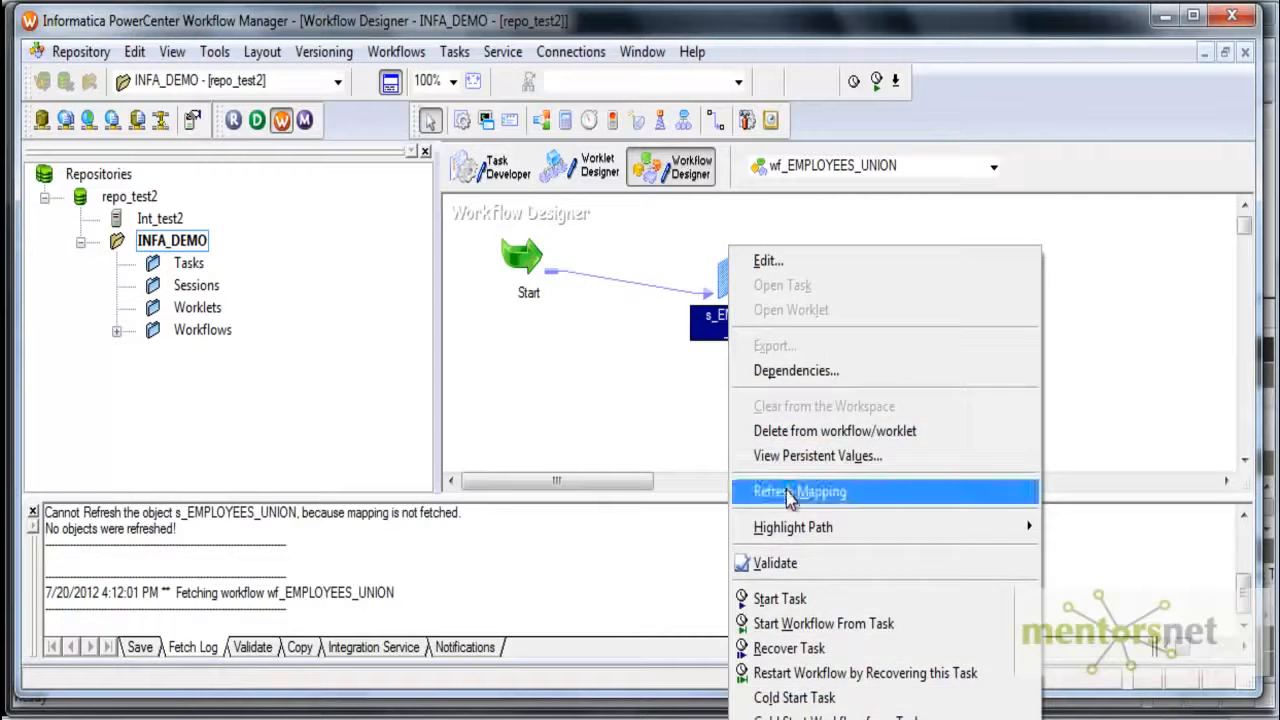
click(786, 491)
click(80, 51)
click(105, 352)
key(Return)
right_click(735, 280)
click(786, 493)
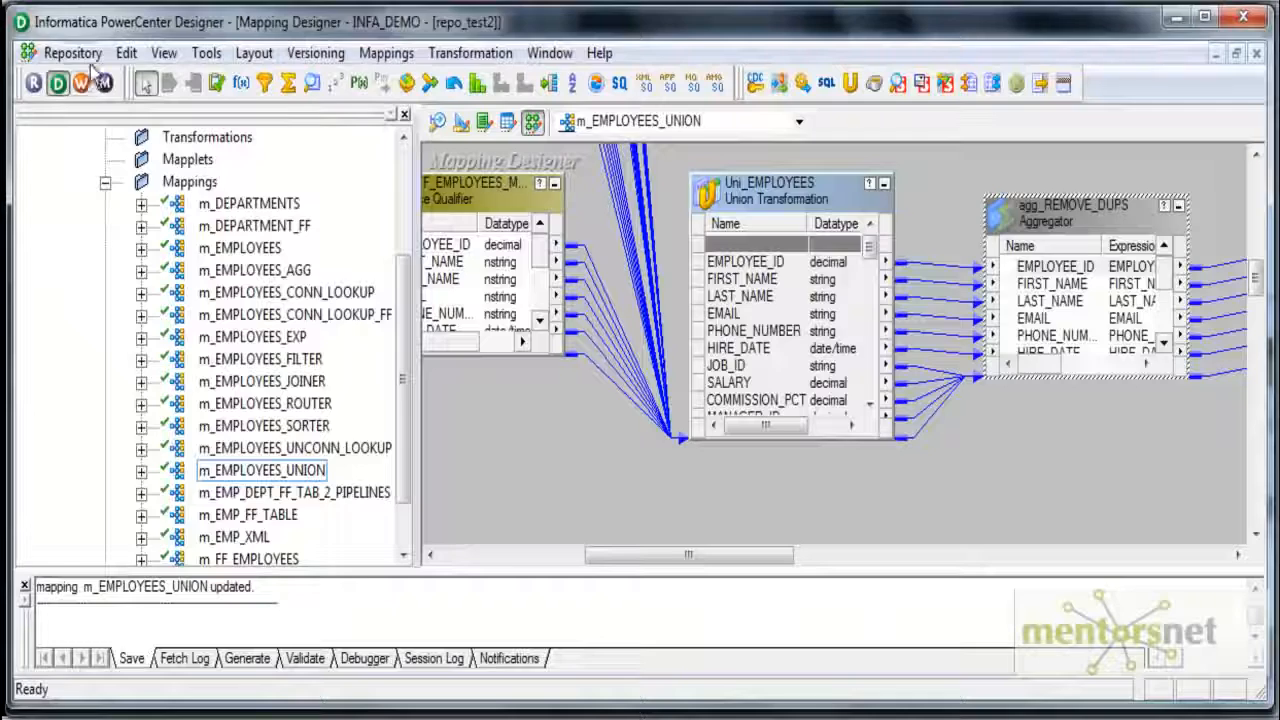
Switch to Designer and save the m_EMPLOYEES_UNION mapping once more.
click(72, 53)
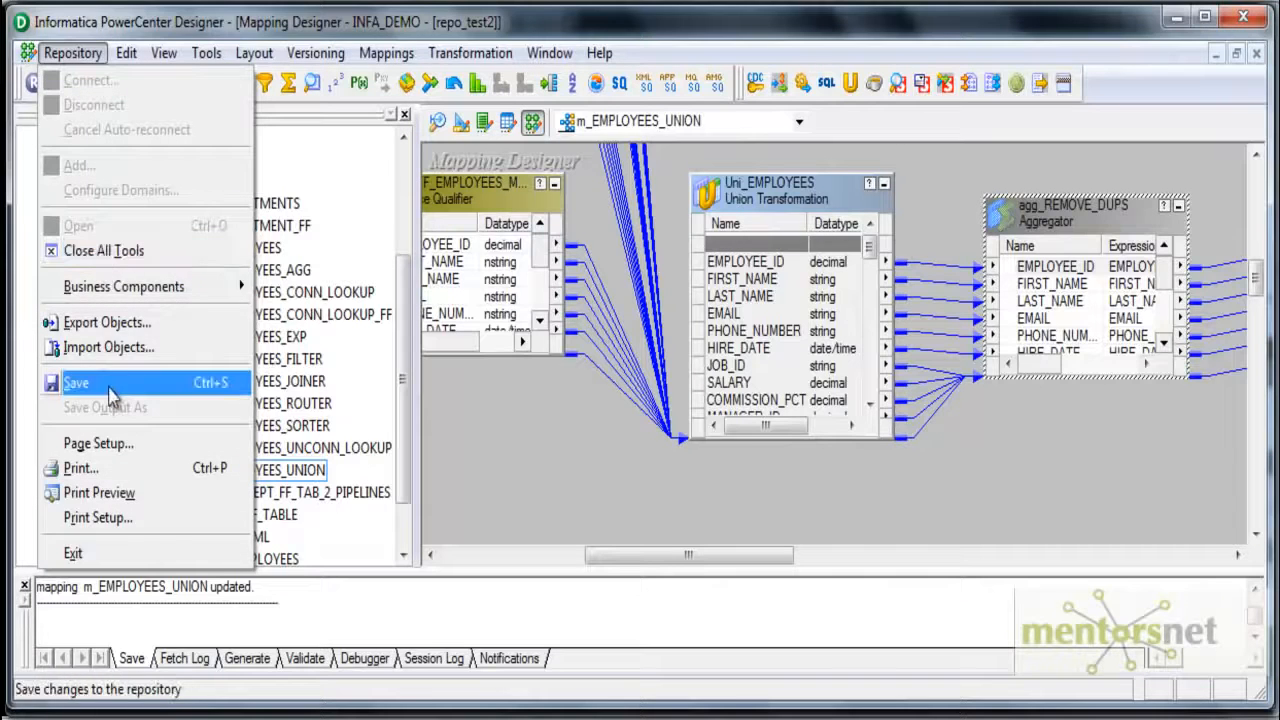
click(108, 389)
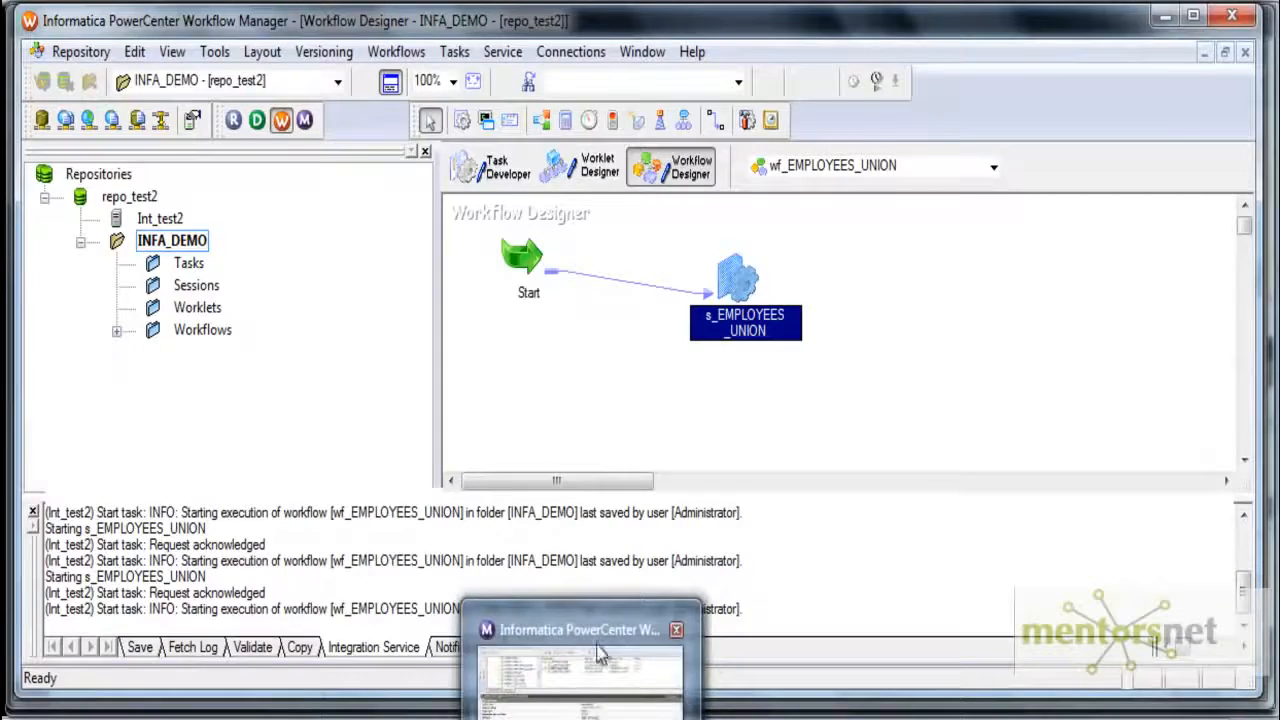
Switch to Workflow Monitor, get the run properties of the latest s_EMPLOYEES_UNION run and examine its source/target row statistics.
click(596, 678)
right_click(540, 160)
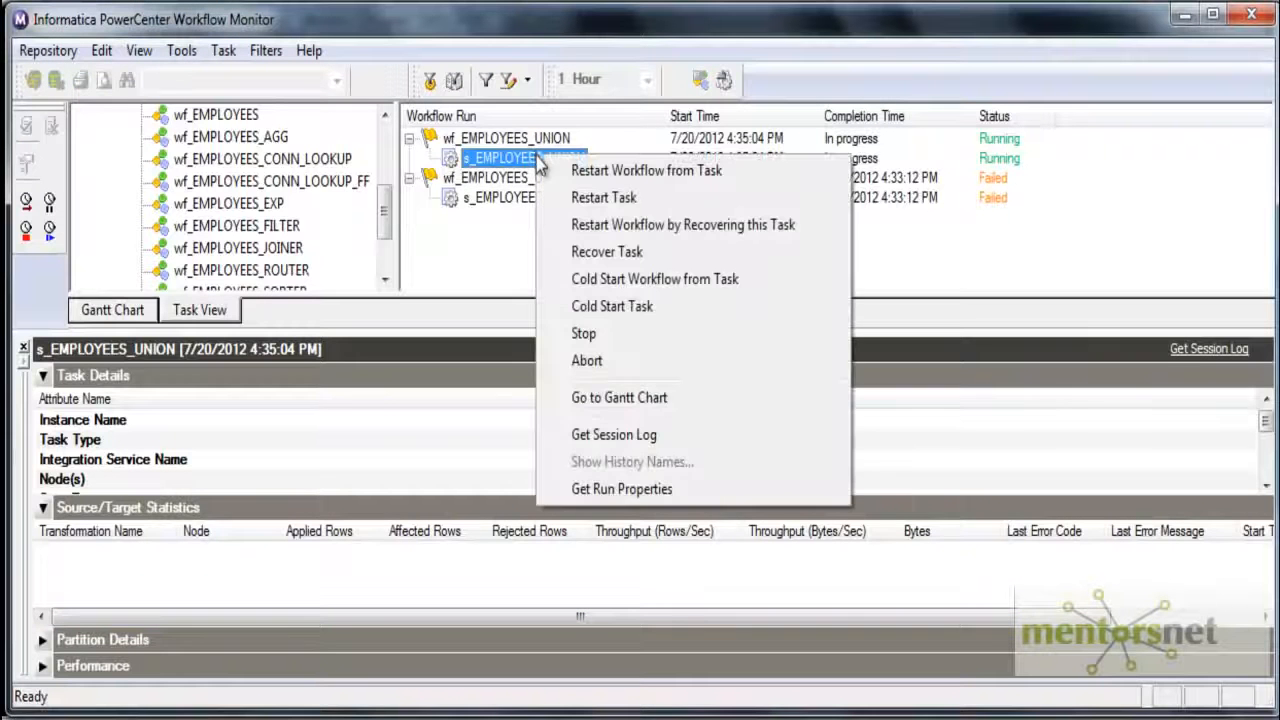
click(518, 82)
click(528, 82)
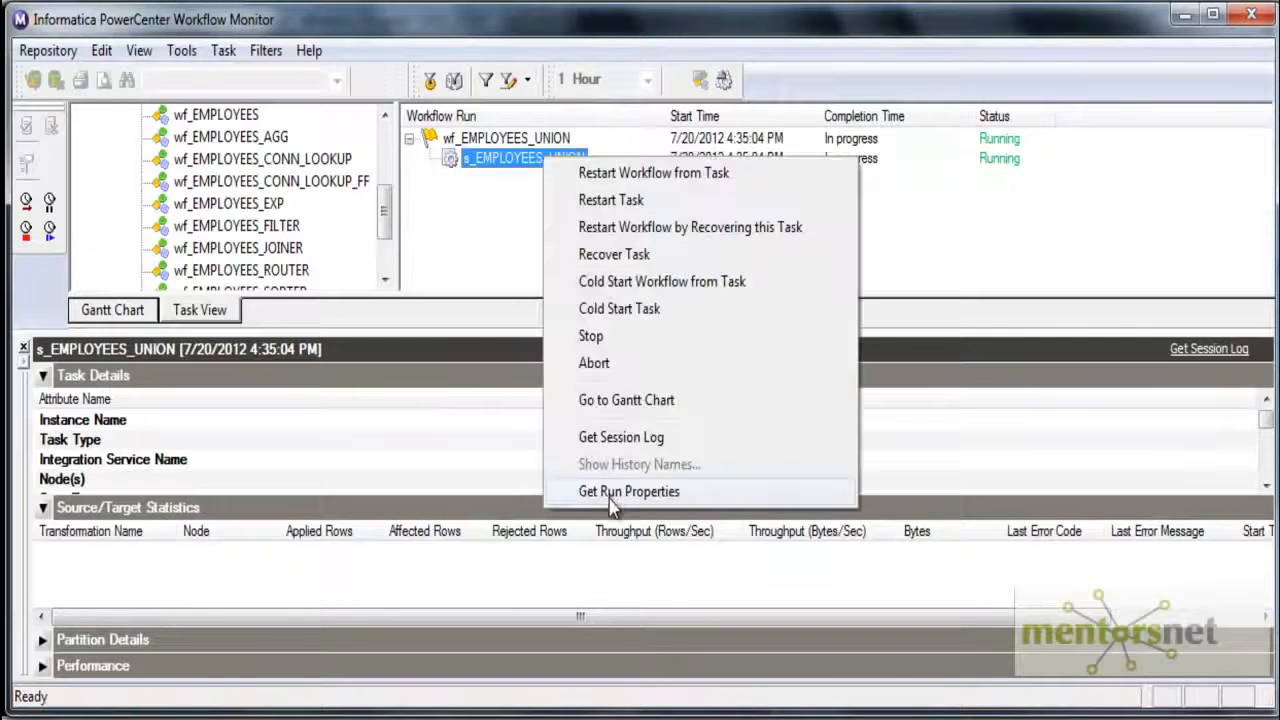
click(612, 494)
drag(611, 331, 616, 287)
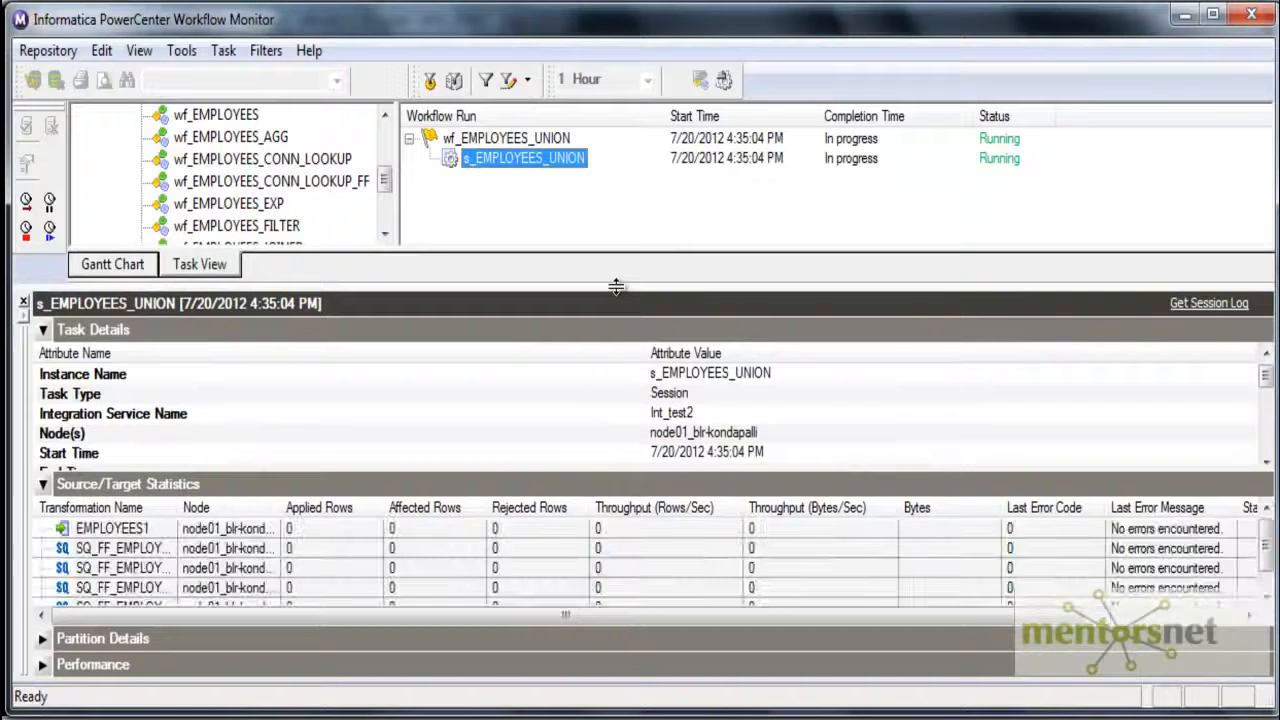
drag(1266, 569, 1267, 528)
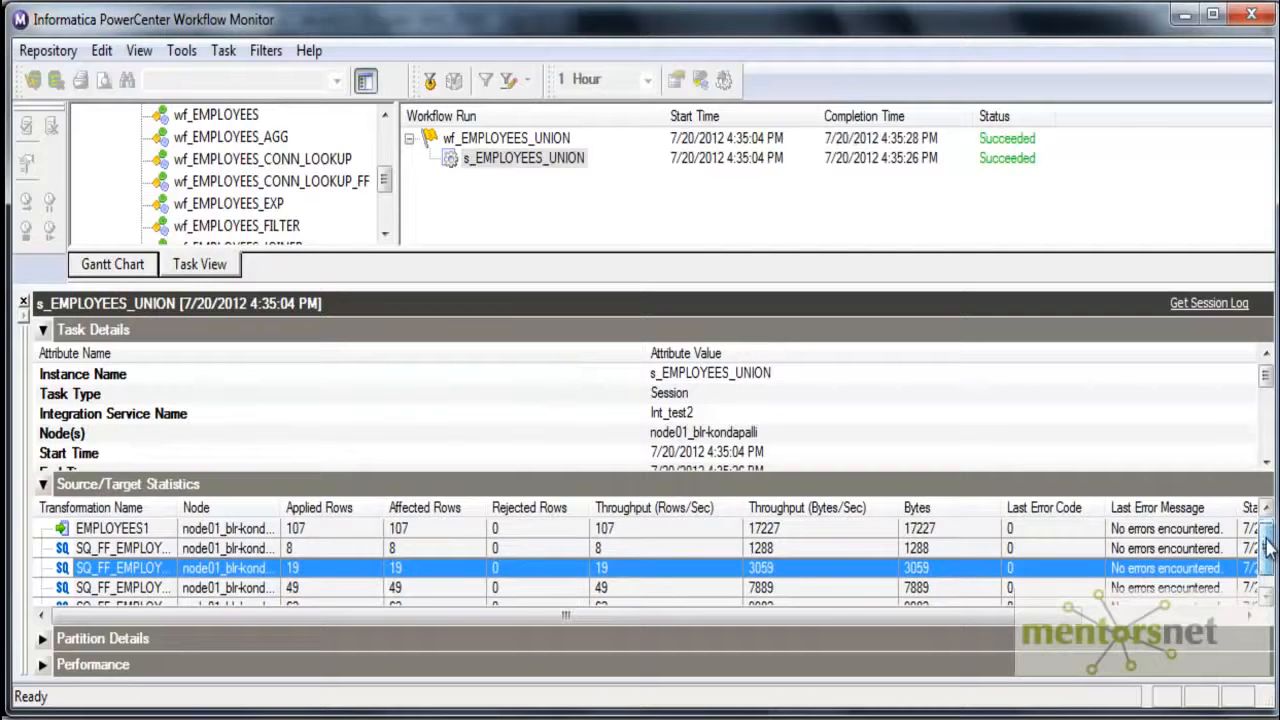
scroll(430, 590, down, 1)
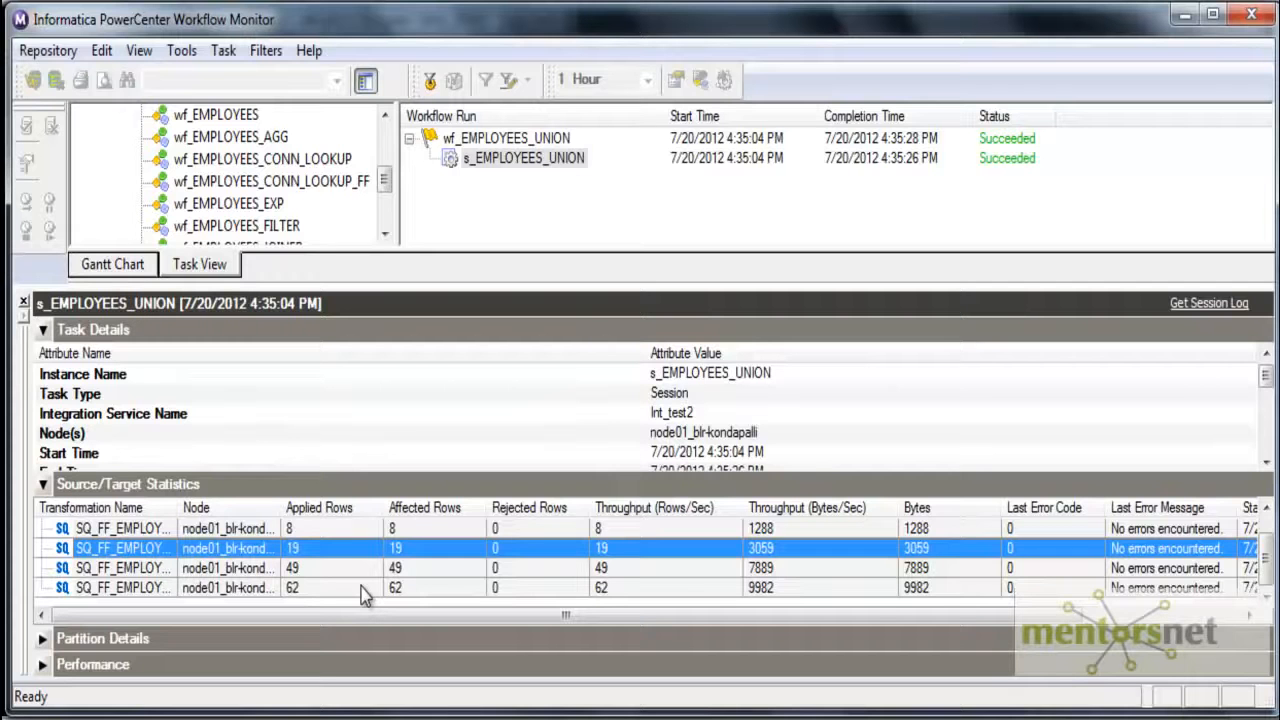
scroll(370, 590, up, 1)
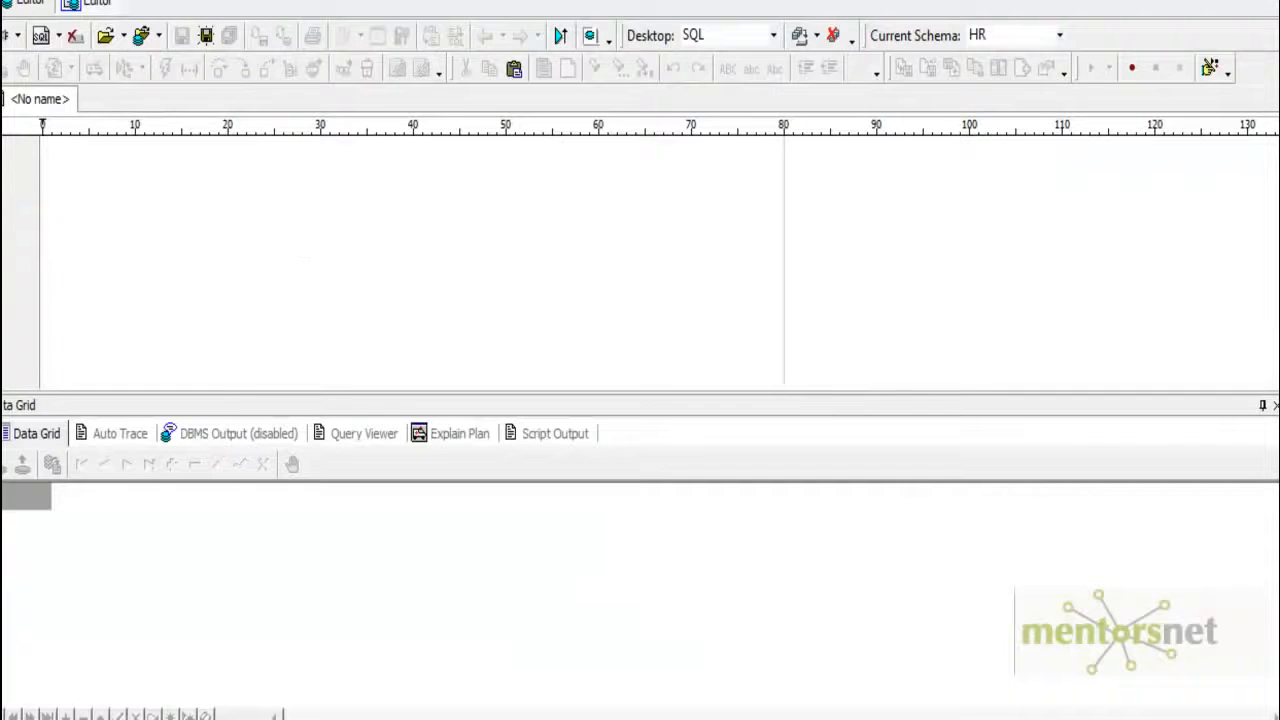
Switch to the SQL editor on the TARGET schema and run the query "select * from employees".
key(alt+w)
click(479, 80)
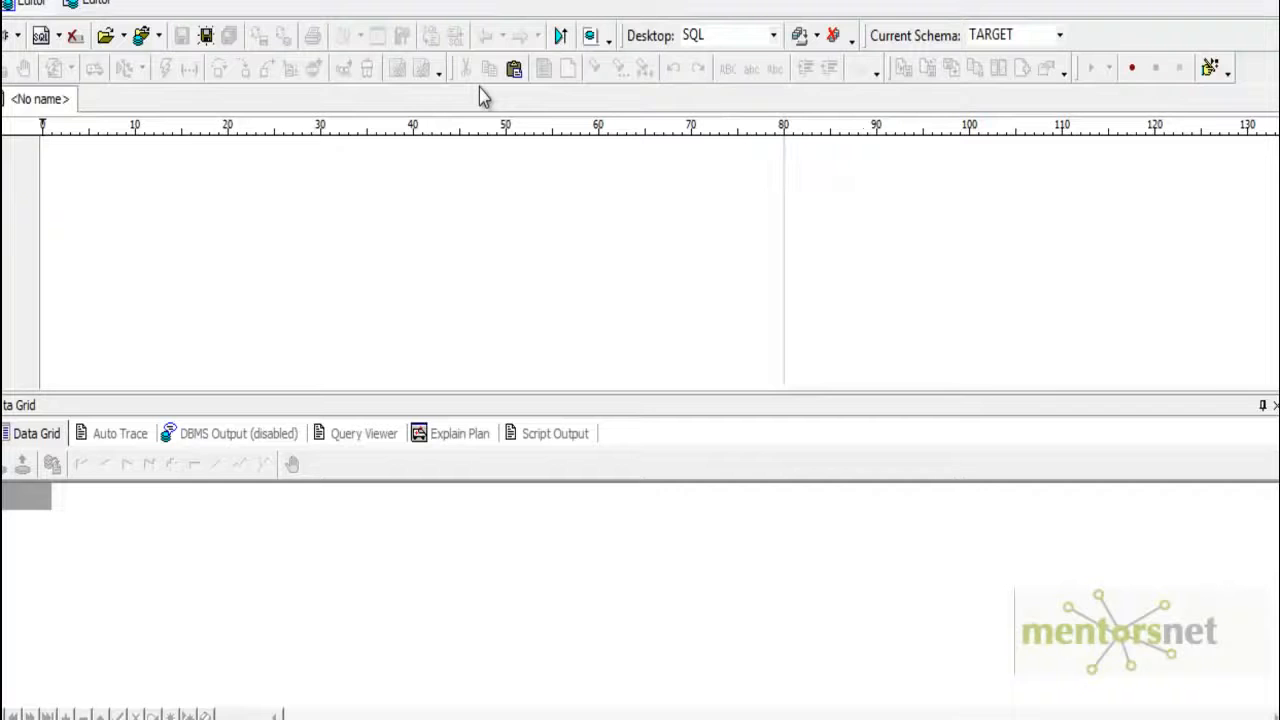
text(select * from employees)
key(ctrl+a)
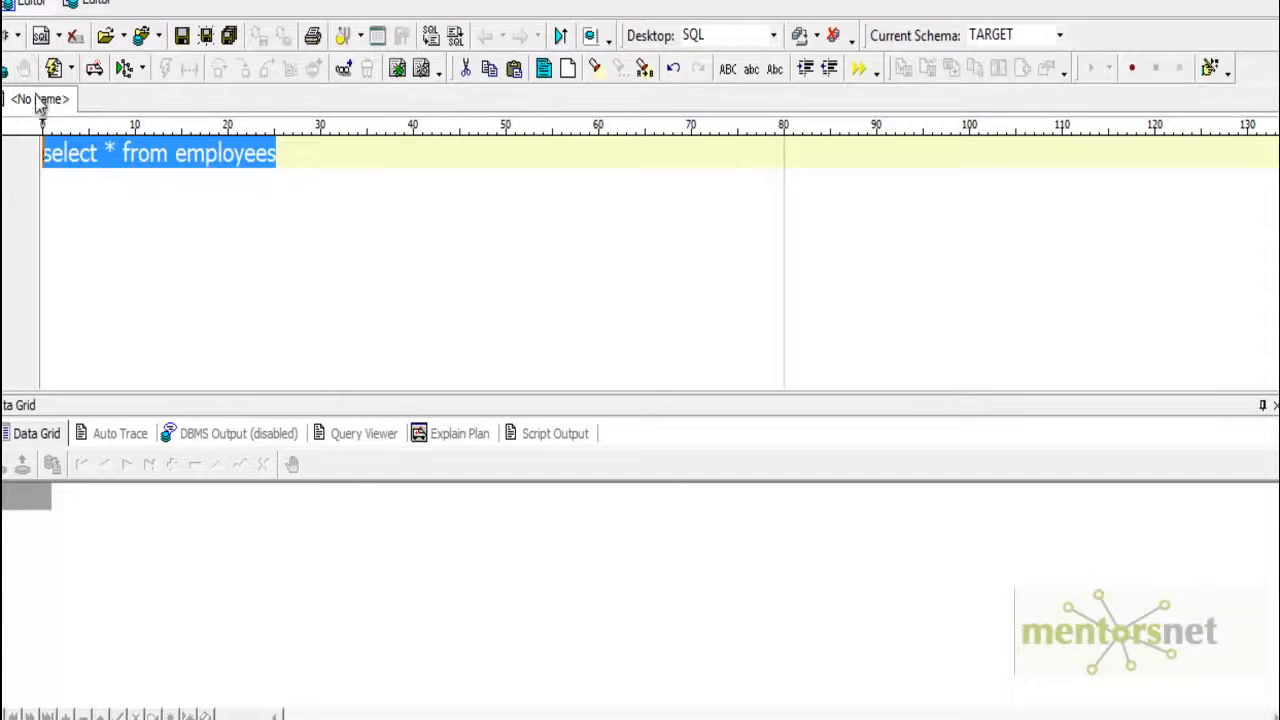
key(F9)
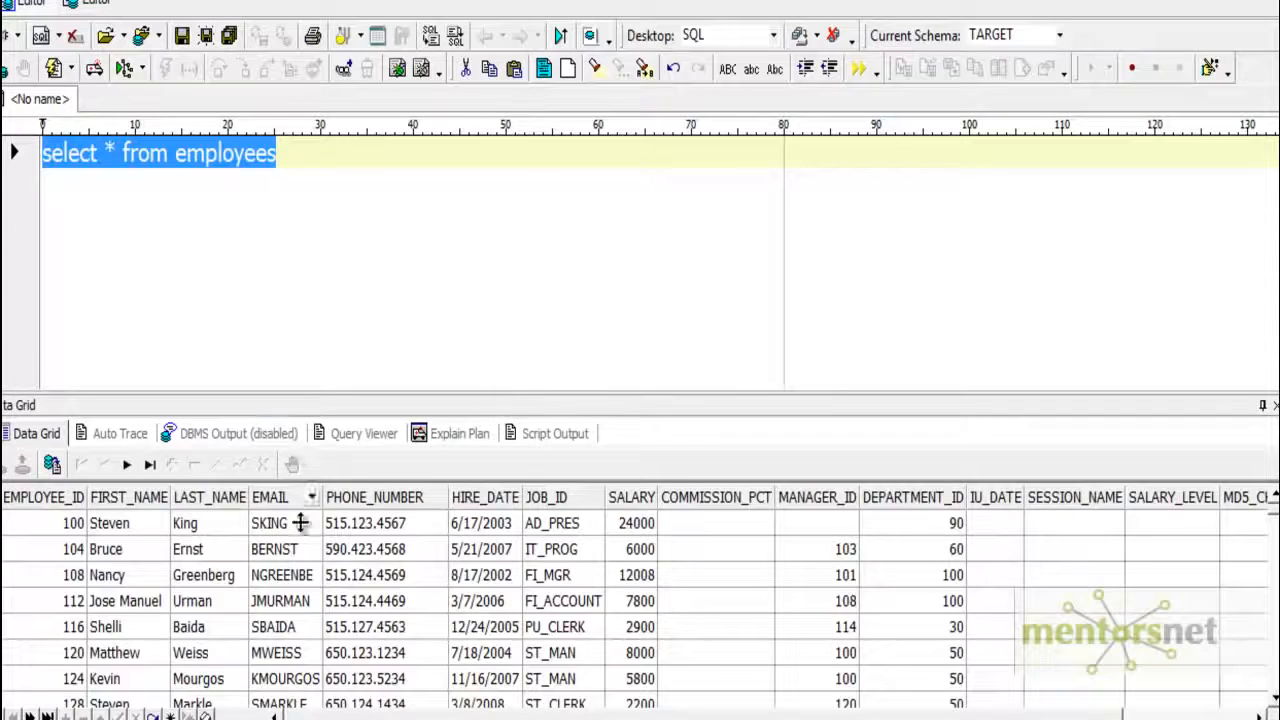
Get the record count of the employees query result and look through the EMPLOYEE_ID column for duplicate rows.
right_click(304, 580)
click(377, 337)
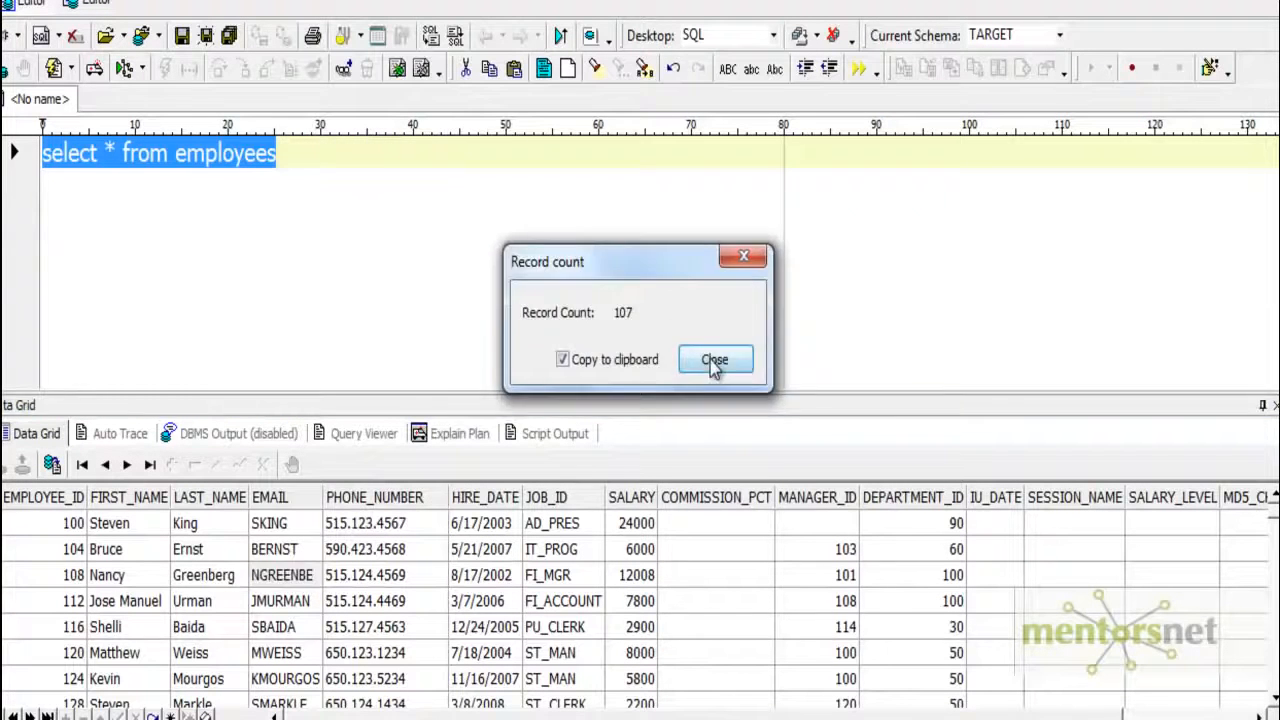
click(714, 364)
click(78, 567)
scroll(78, 580, down, 10)
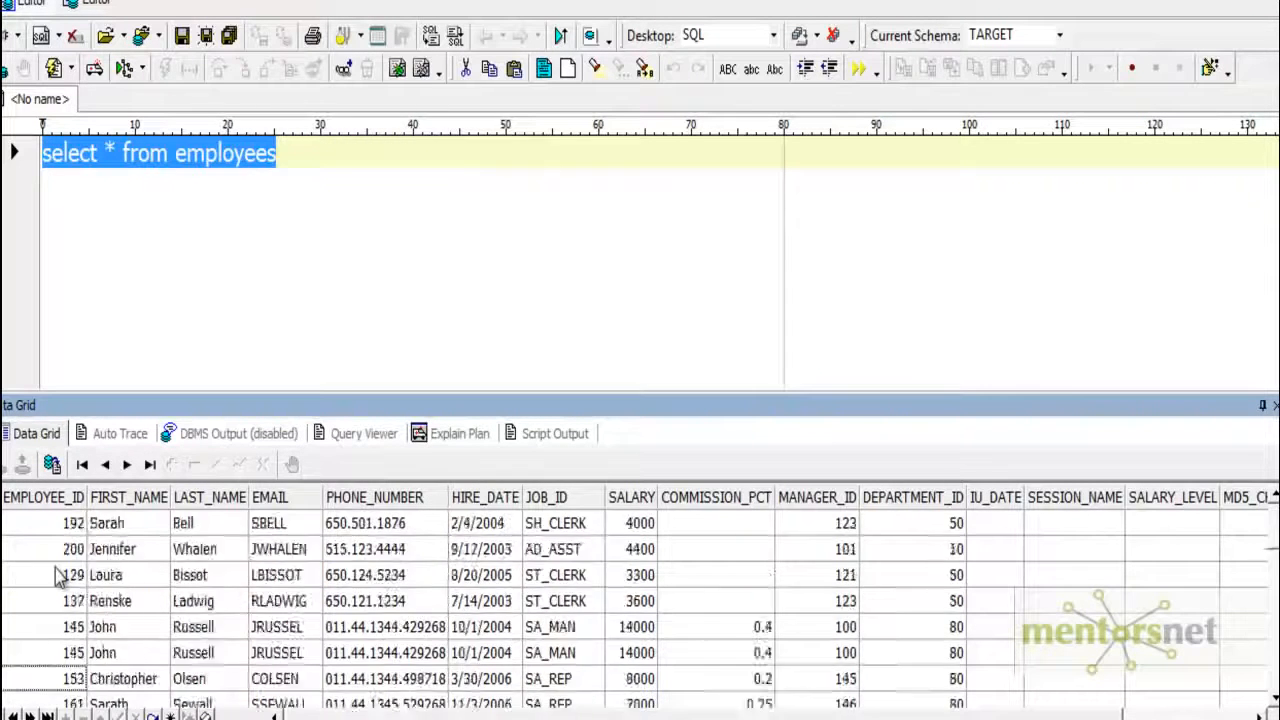
scroll(78, 588, down, 5)
scroll(78, 588, up, 15)
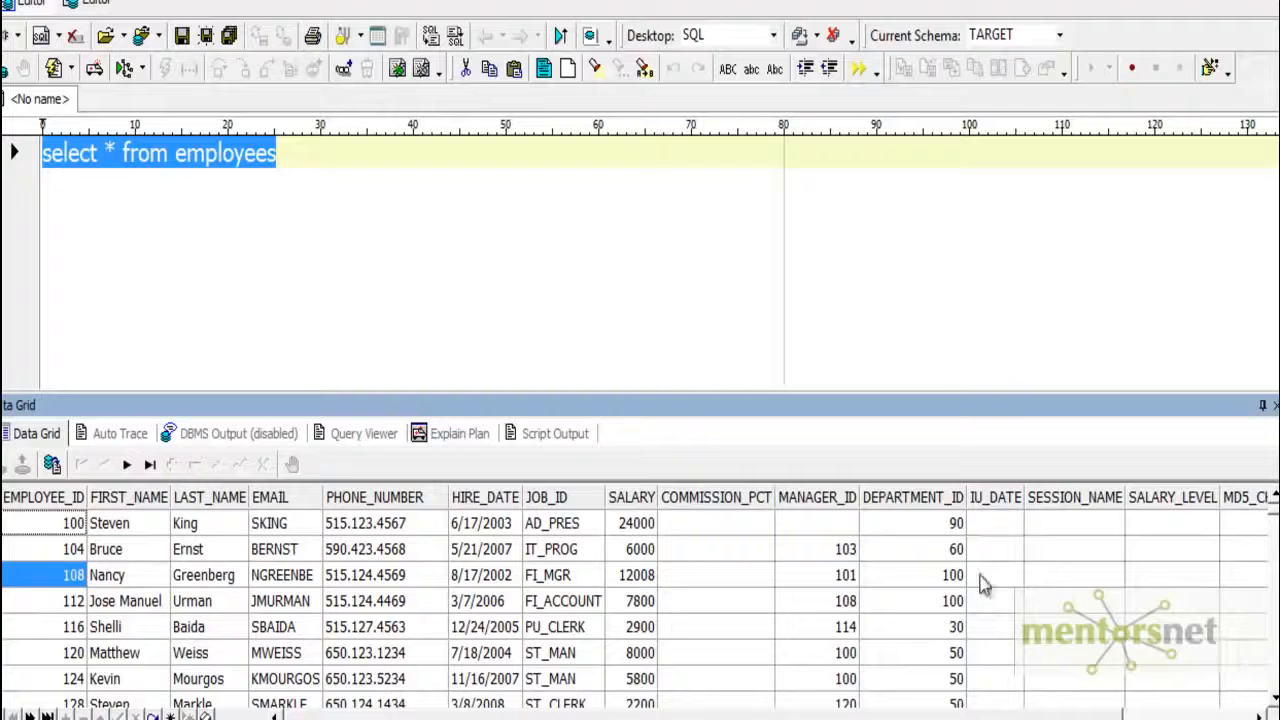
Switch to Designer, enable Sorted Input for the agg_REMOVE_DUPS aggregator in m_EMPLOYEES_UNION and shift the aggregator slightly.
key(alt+Tab)
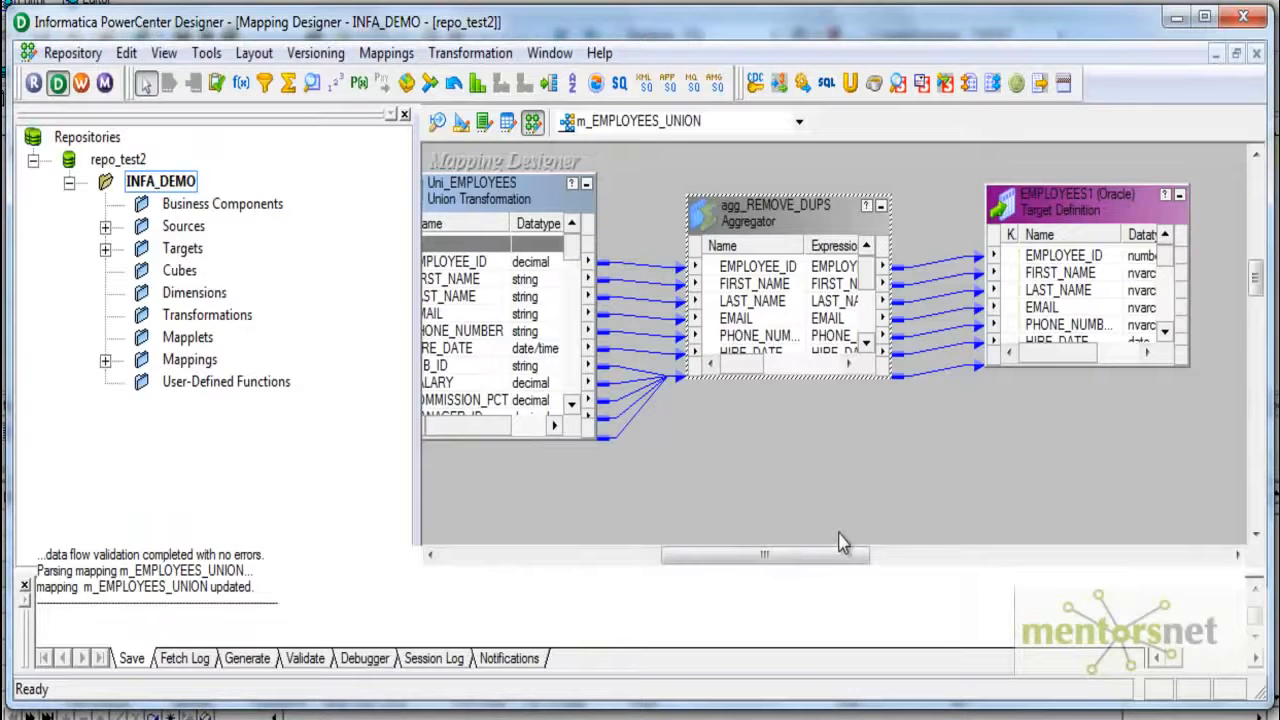
drag(843, 555, 815, 557)
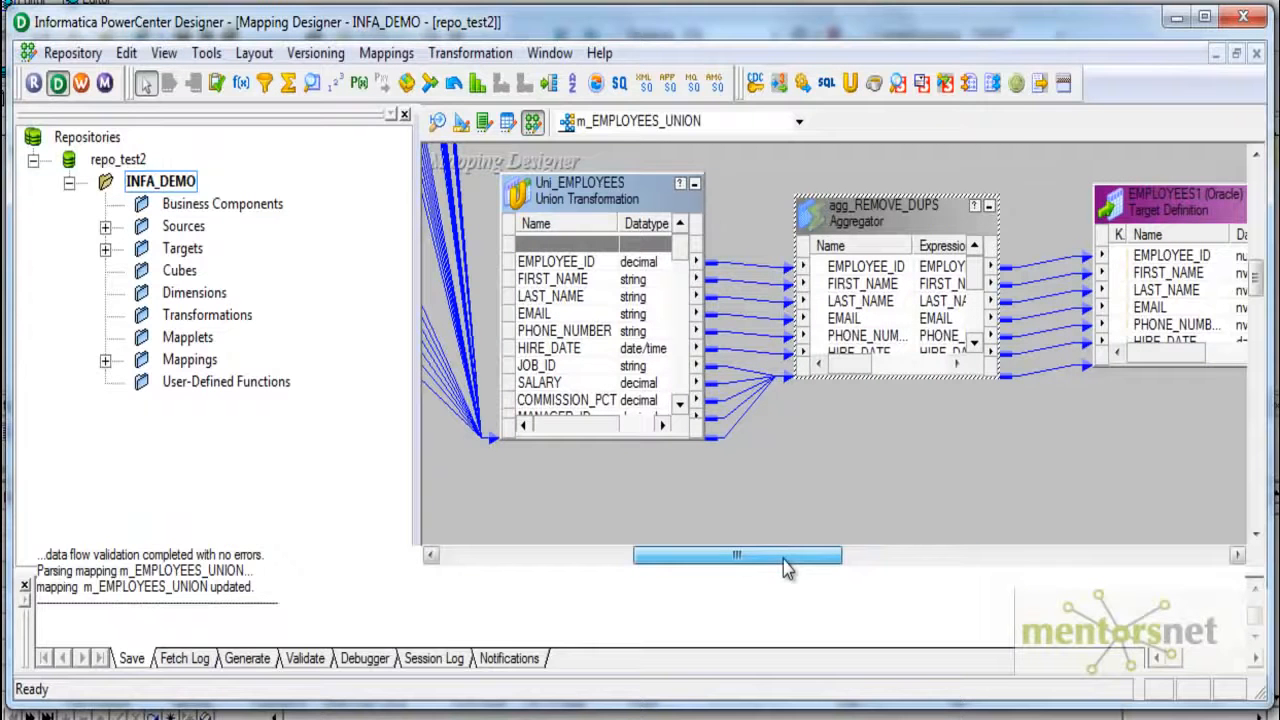
double_click(885, 222)
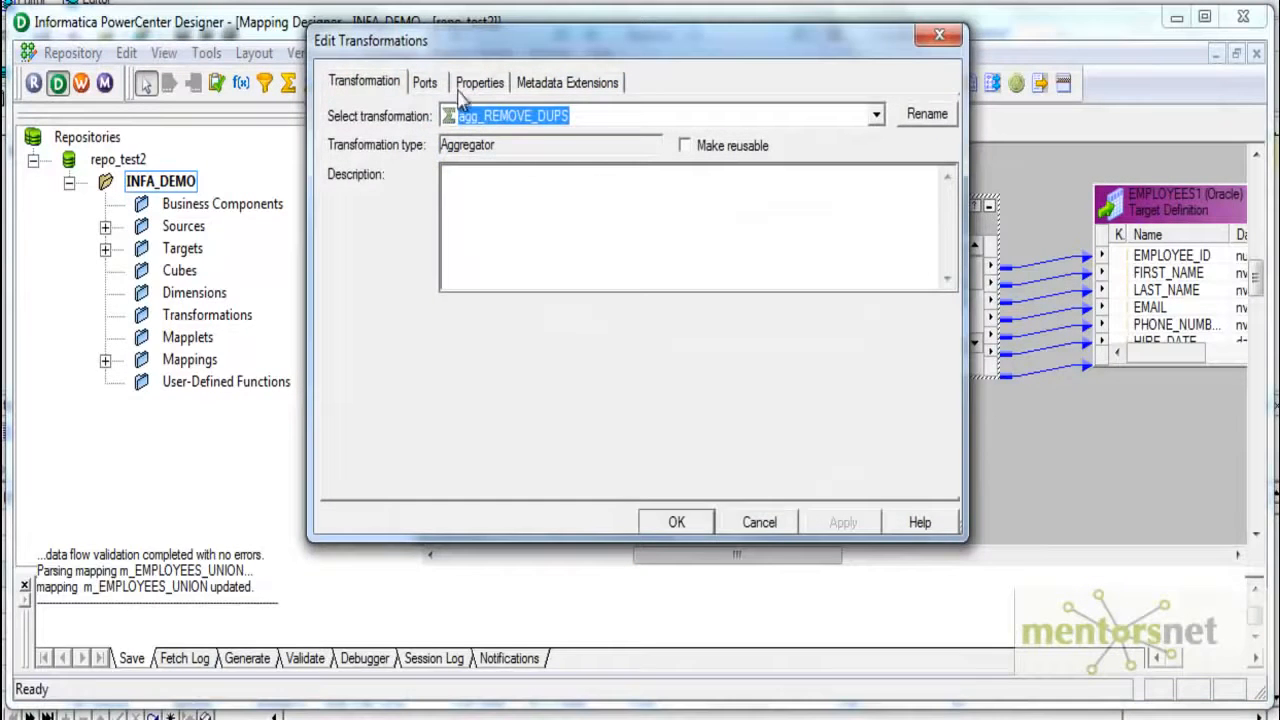
click(472, 85)
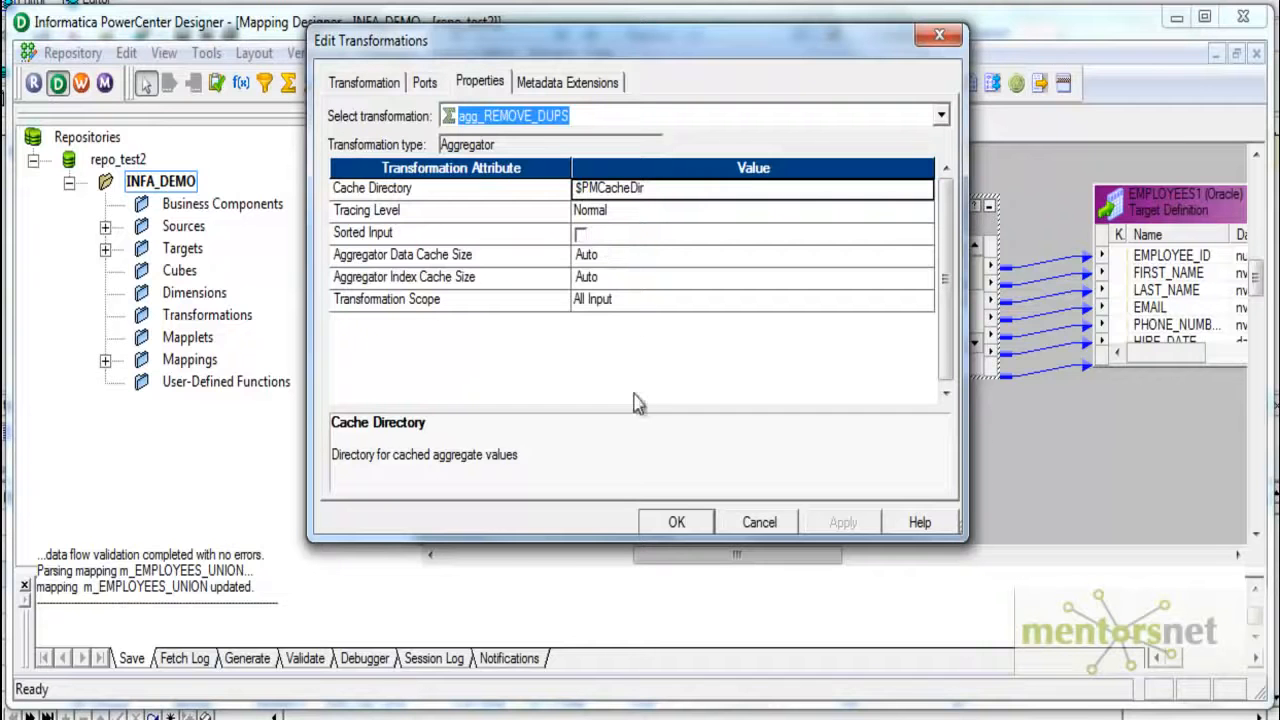
click(580, 236)
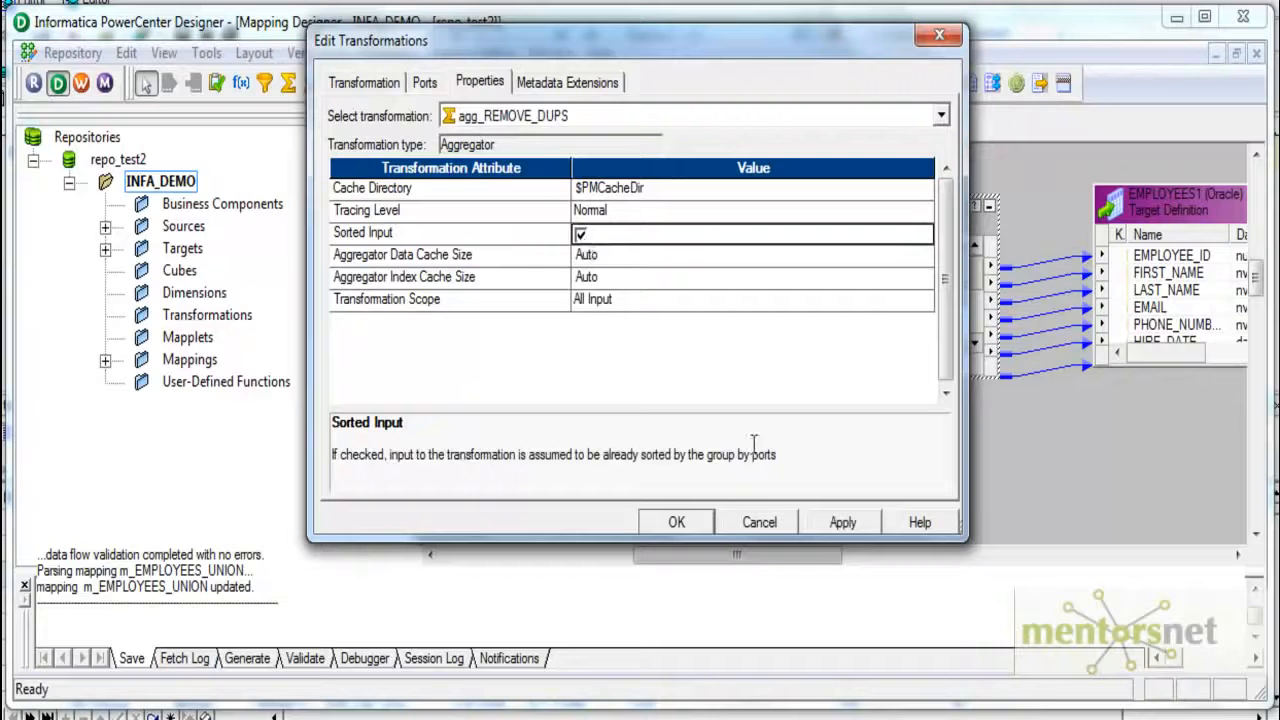
click(840, 522)
click(677, 522)
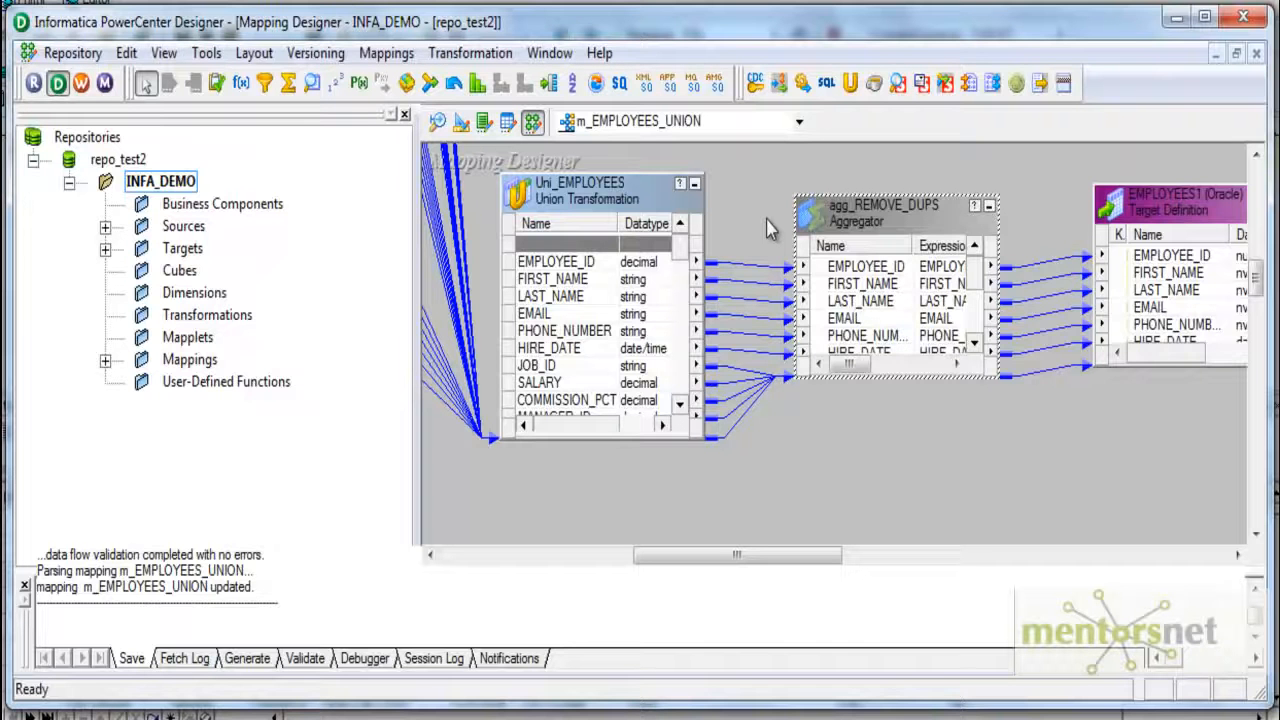
drag(833, 213, 875, 215)
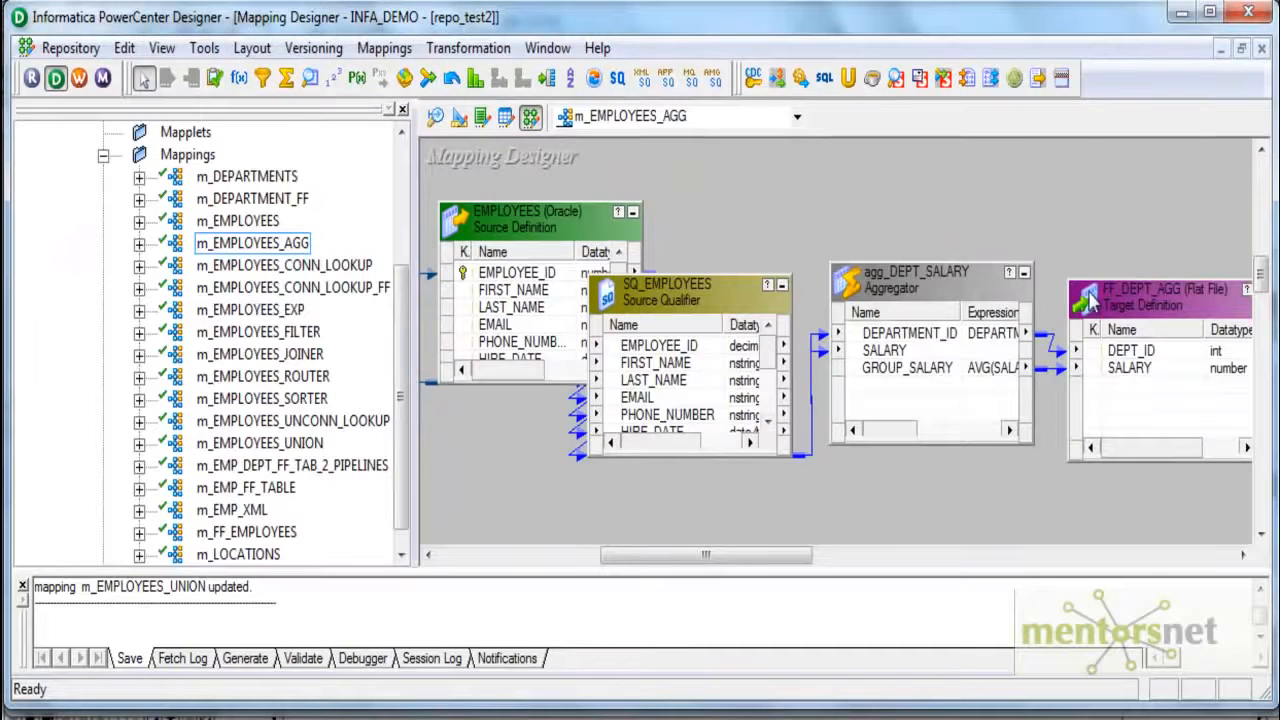
Rearrange the FF_DEPT_AGG target and the agg_DEPT_SALARY aggregator in m_EMPLOYEES_AGG to spread them apart.
drag(1088, 293, 1124, 300)
drag(797, 554, 818, 554)
drag(1094, 315, 1130, 288)
drag(858, 287, 894, 289)
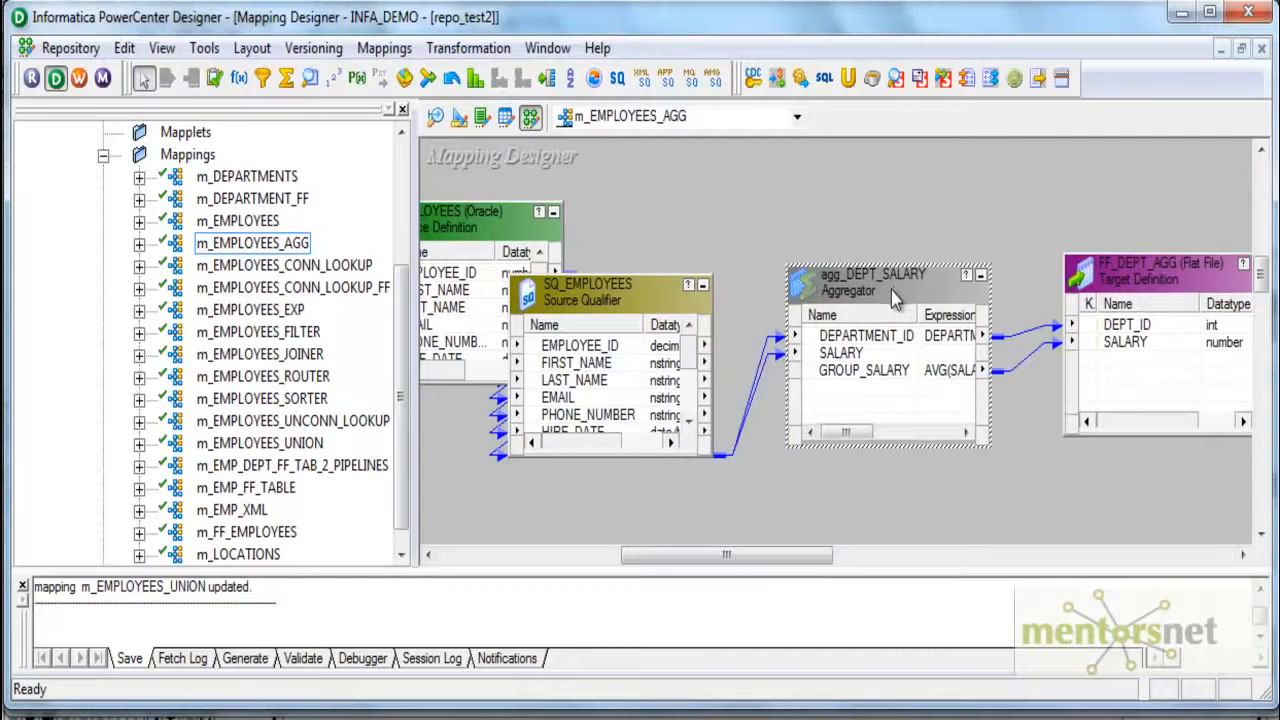
Review the ports and group-by settings of the agg_DEPT_SALARY aggregator, then close its editor.
double_click(886, 285)
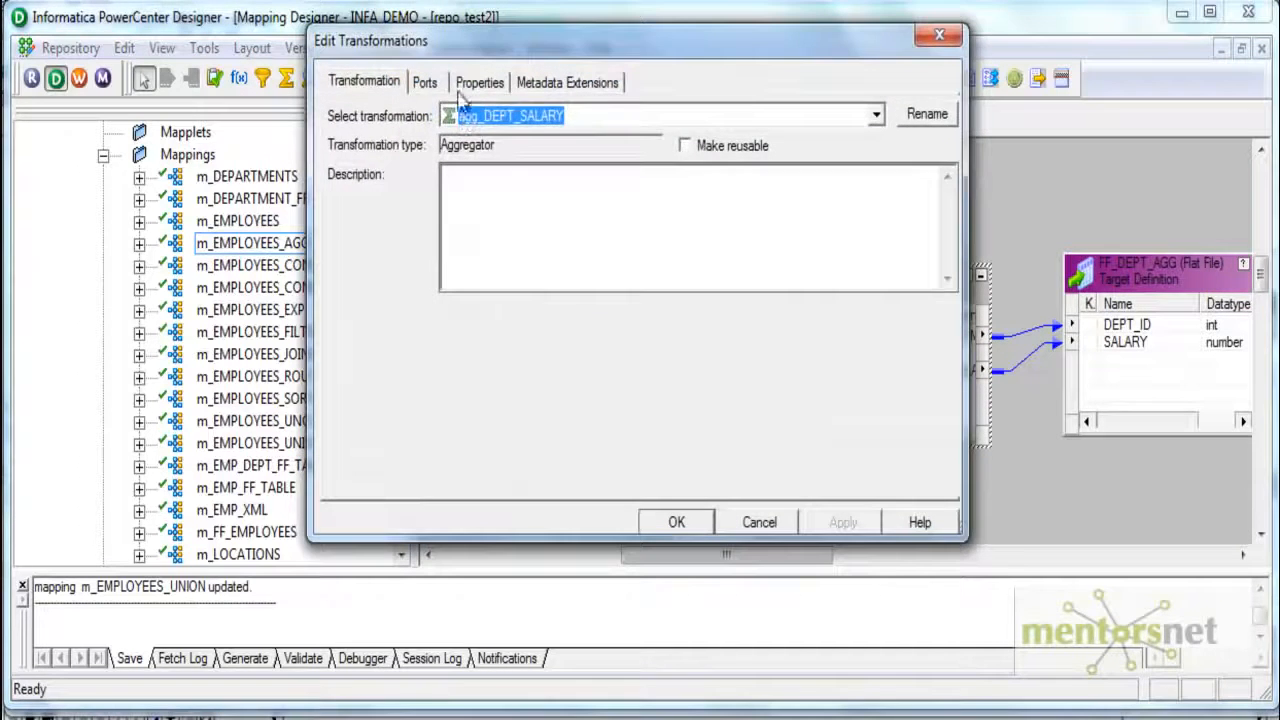
click(424, 83)
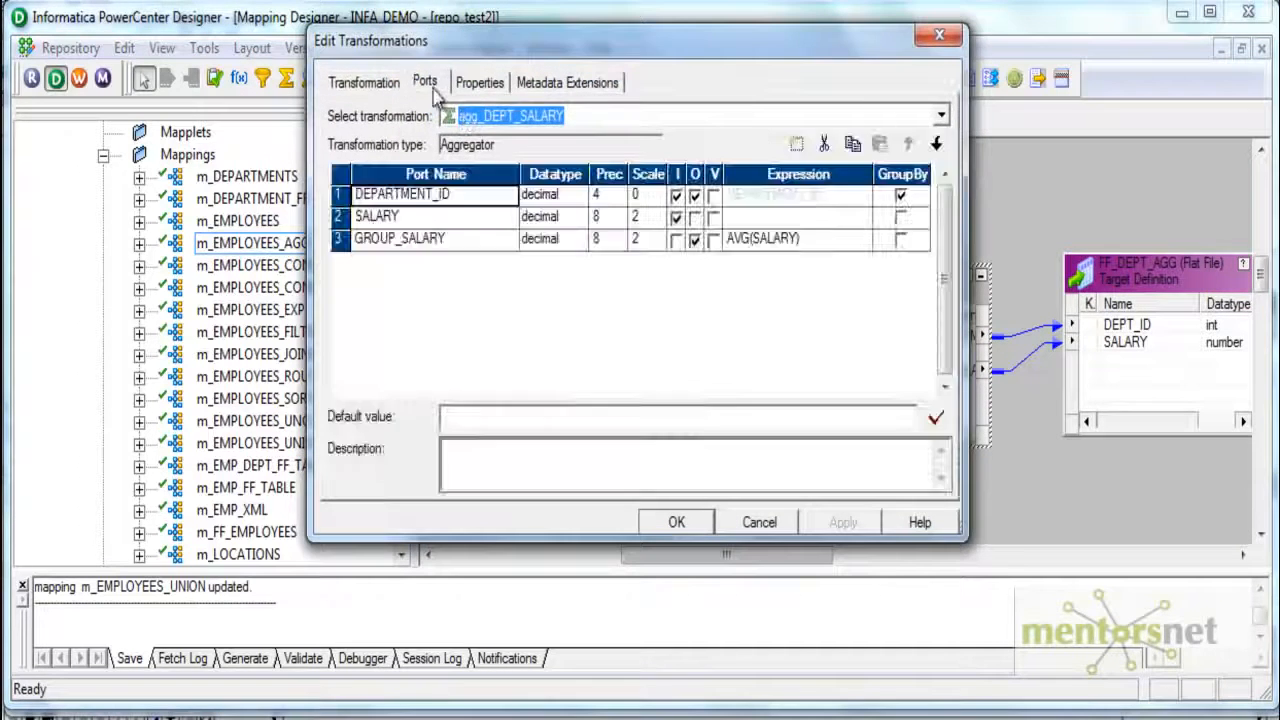
click(676, 522)
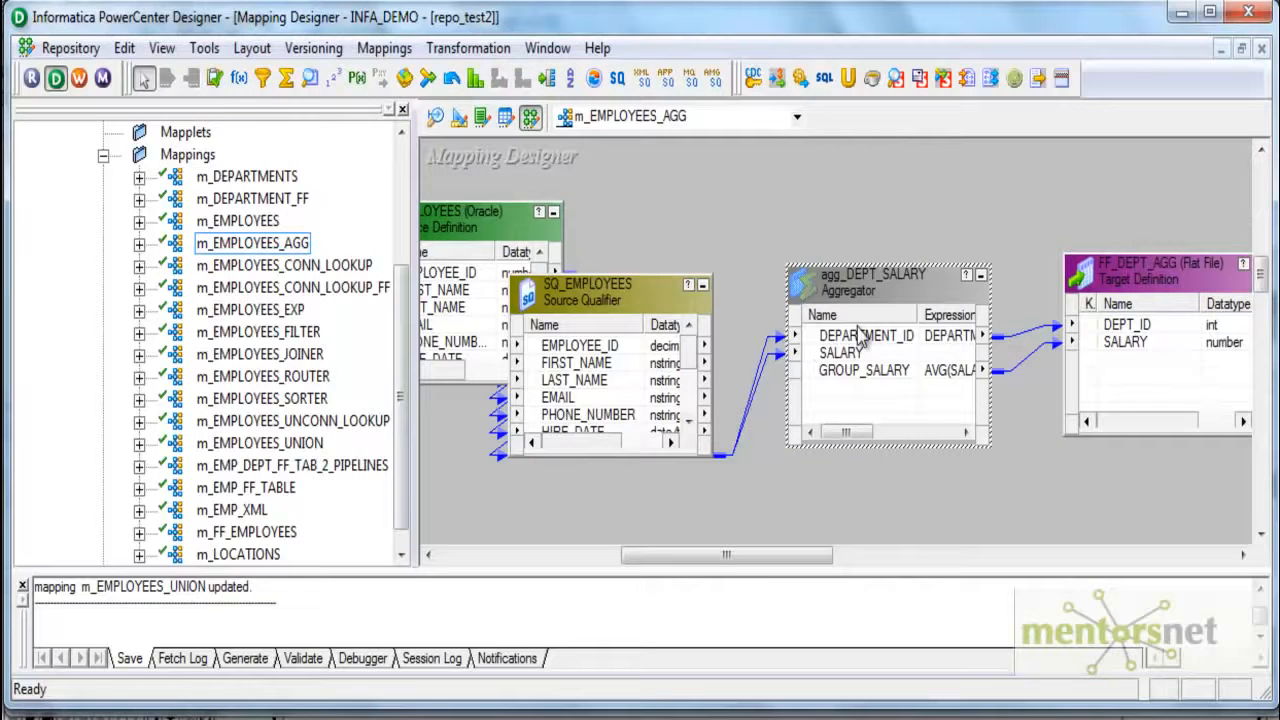
Move agg_DEPT_SALARY closer to the target and delete the links between SQ_EMPLOYEES and the aggregator.
drag(863, 298, 889, 296)
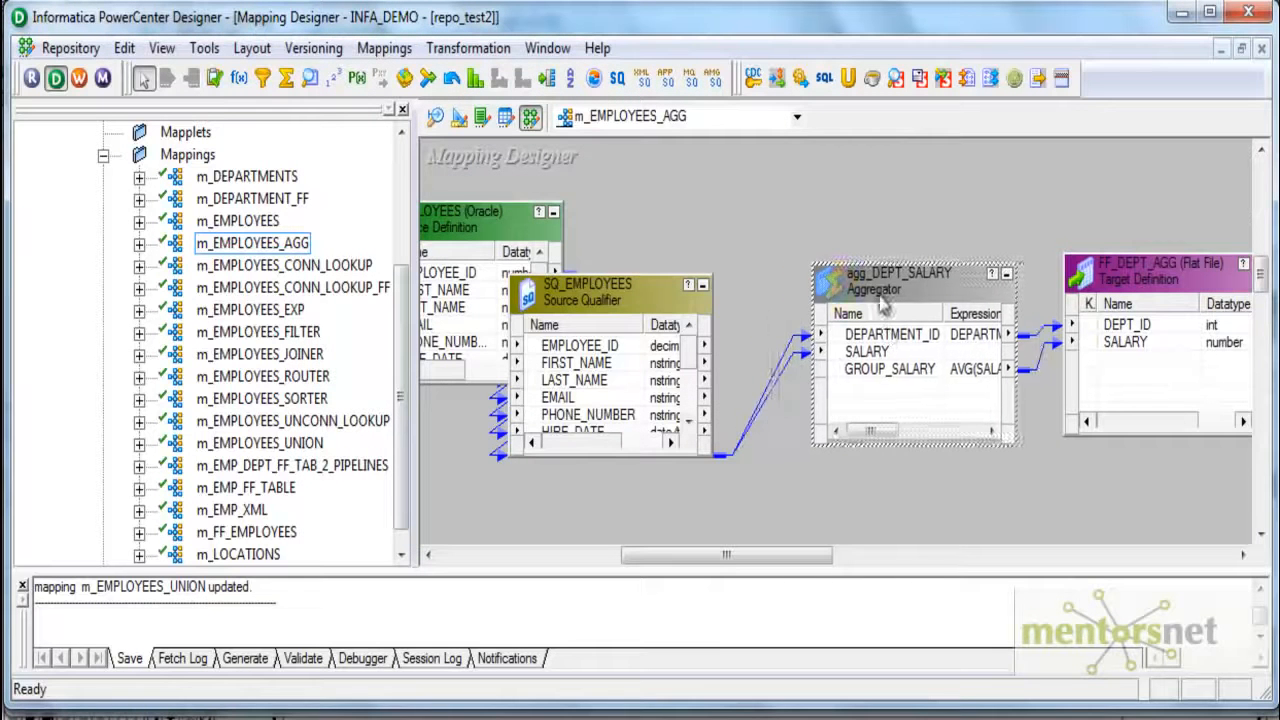
click(763, 426)
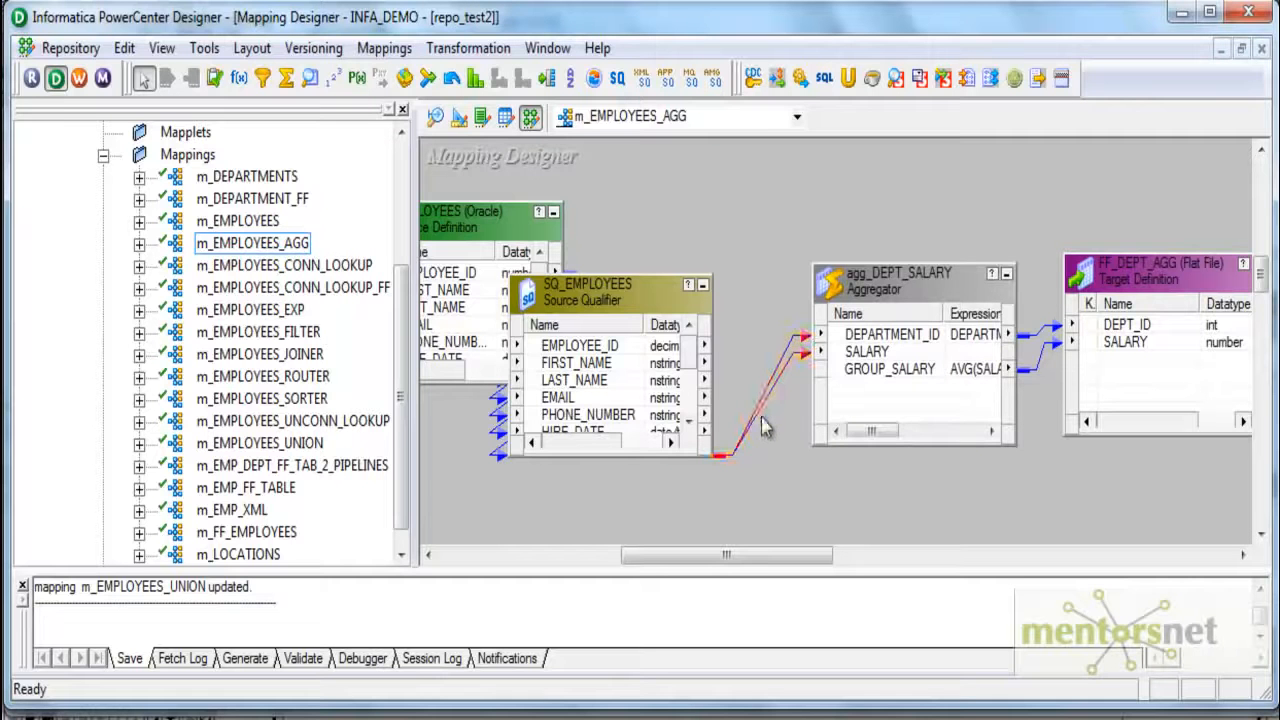
key(Delete)
Create a Sorter transformation named srt_EMPLOYEES and place it between SQ_EMPLOYEES and agg_DEPT_SALARY.
click(468, 48)
click(466, 109)
key(s)
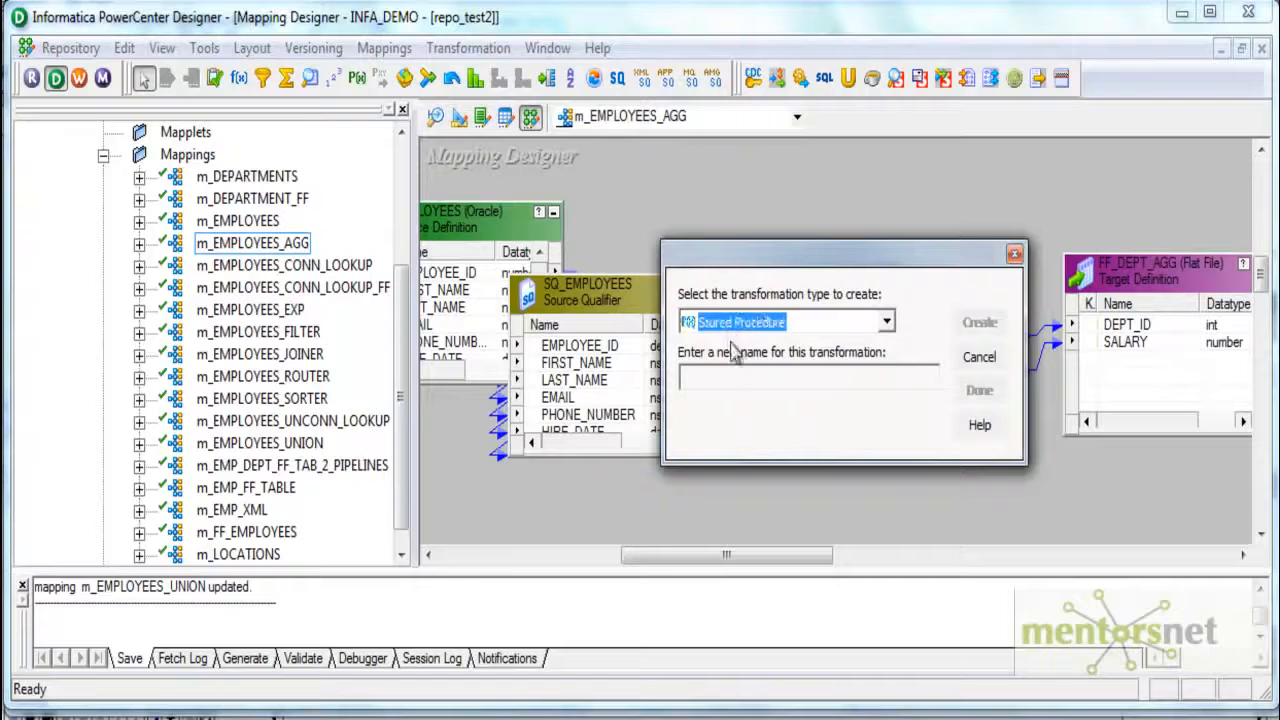
key(s)
click(733, 375)
text(srt)
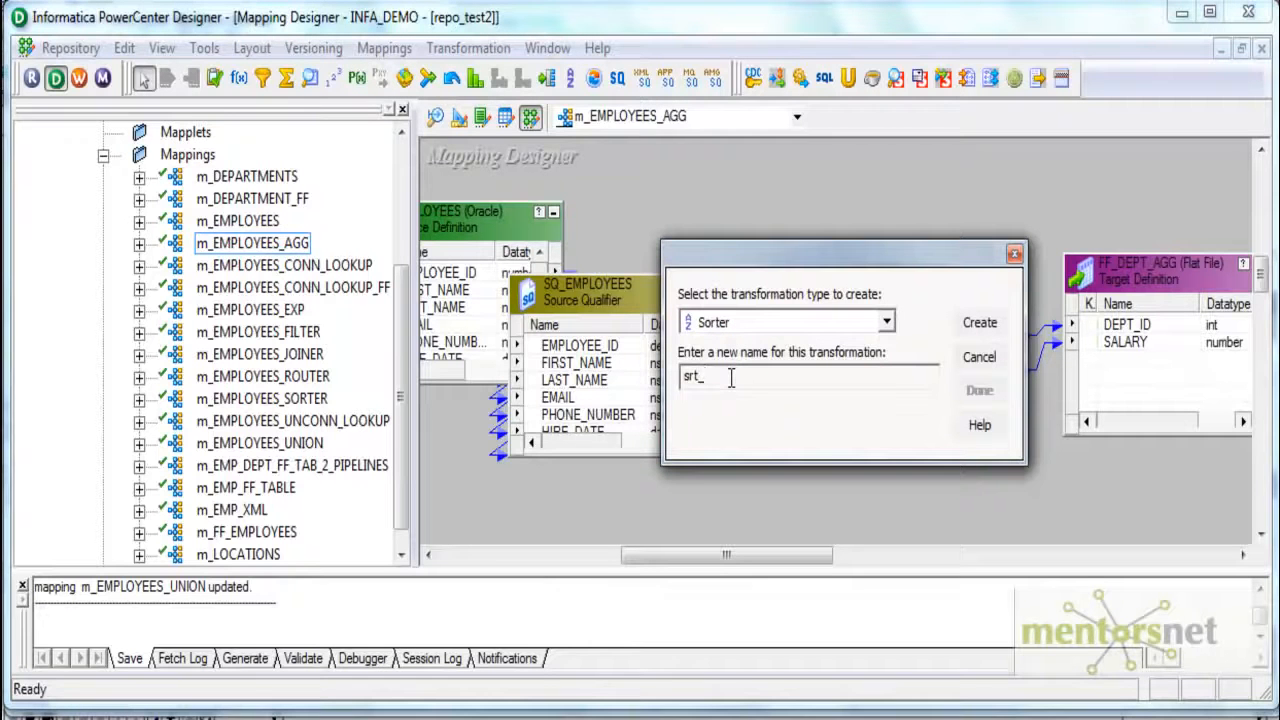
text(_EMPLOYE)
text(ES)
drag(634, 299, 834, 305)
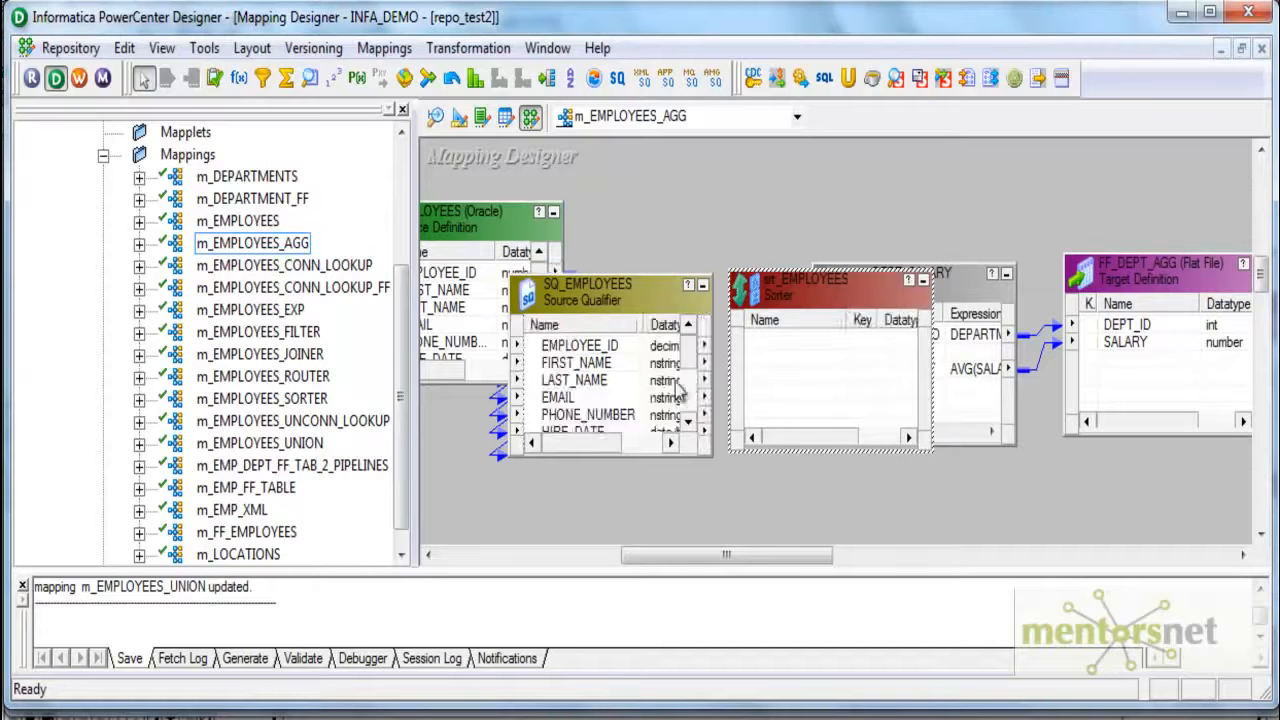
Shift SQ_EMPLOYEES away from the sorter and link its DEPARTMENT_ID and SALARY ports into srt_EMPLOYEES.
drag(631, 309, 577, 311)
mouse_move(636, 353)
mouse_down()
mouse_move(637, 423)
mouse_move(640, 366)
mouse_up()
drag(535, 417, 791, 338)
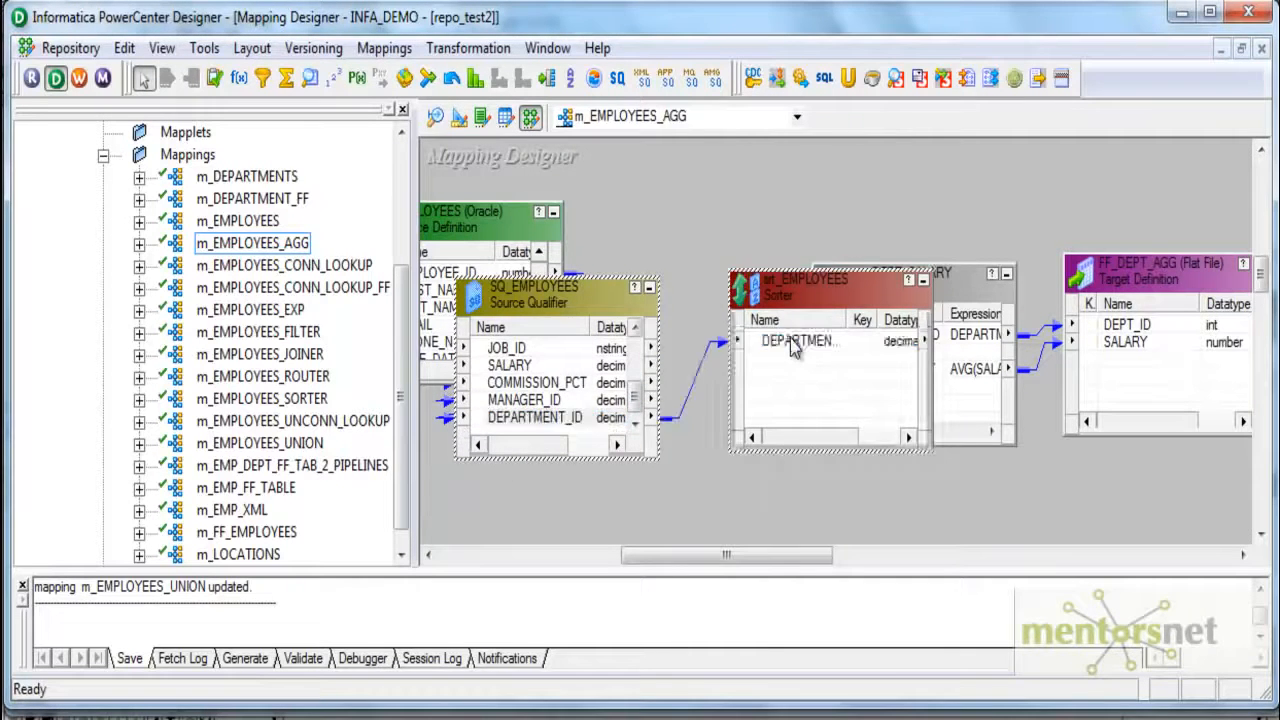
drag(510, 365, 785, 372)
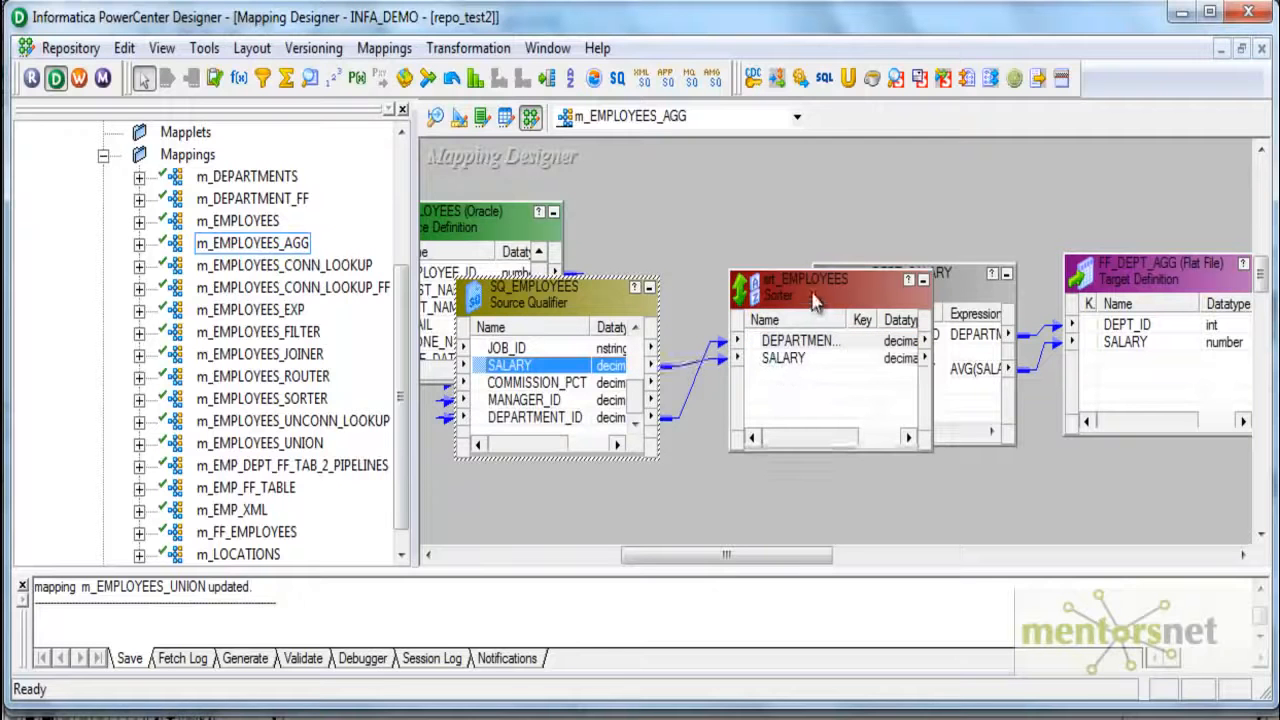
Move srt_EMPLOYEES clear of the aggregator and make DEPARTMENT_ID its sort key in ascending direction.
drag(810, 292, 733, 290)
double_click(733, 290)
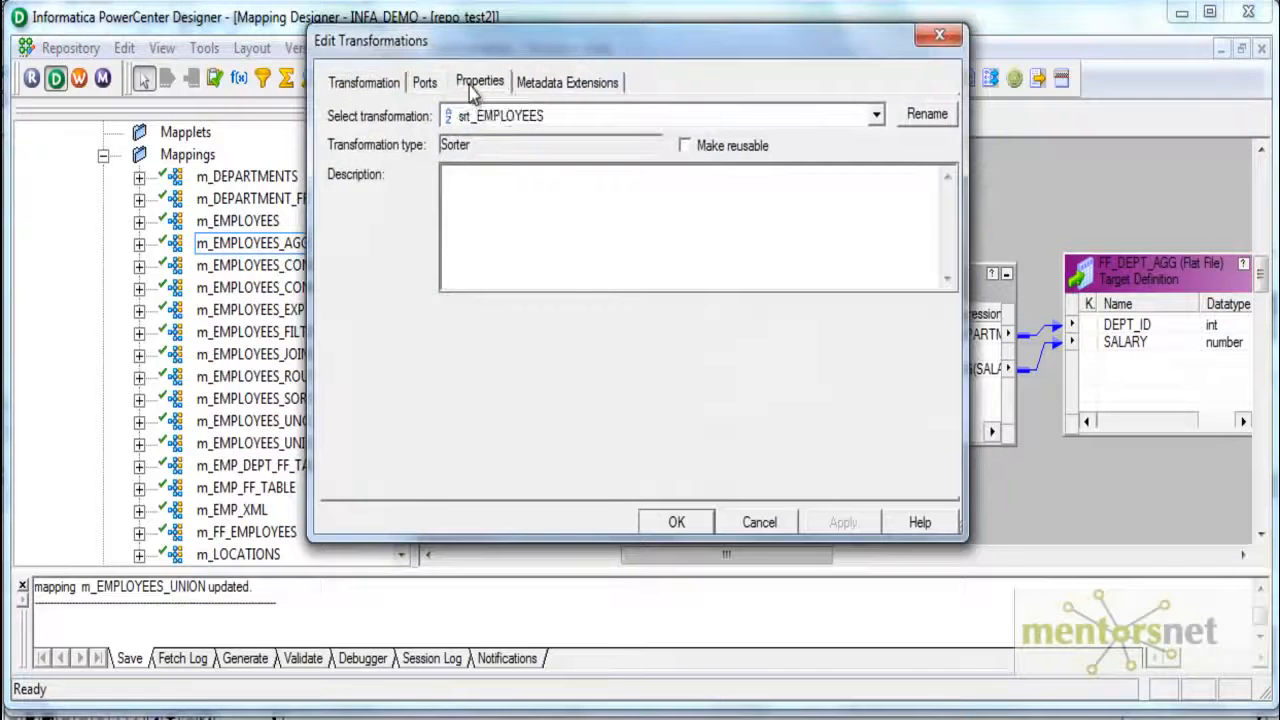
click(425, 82)
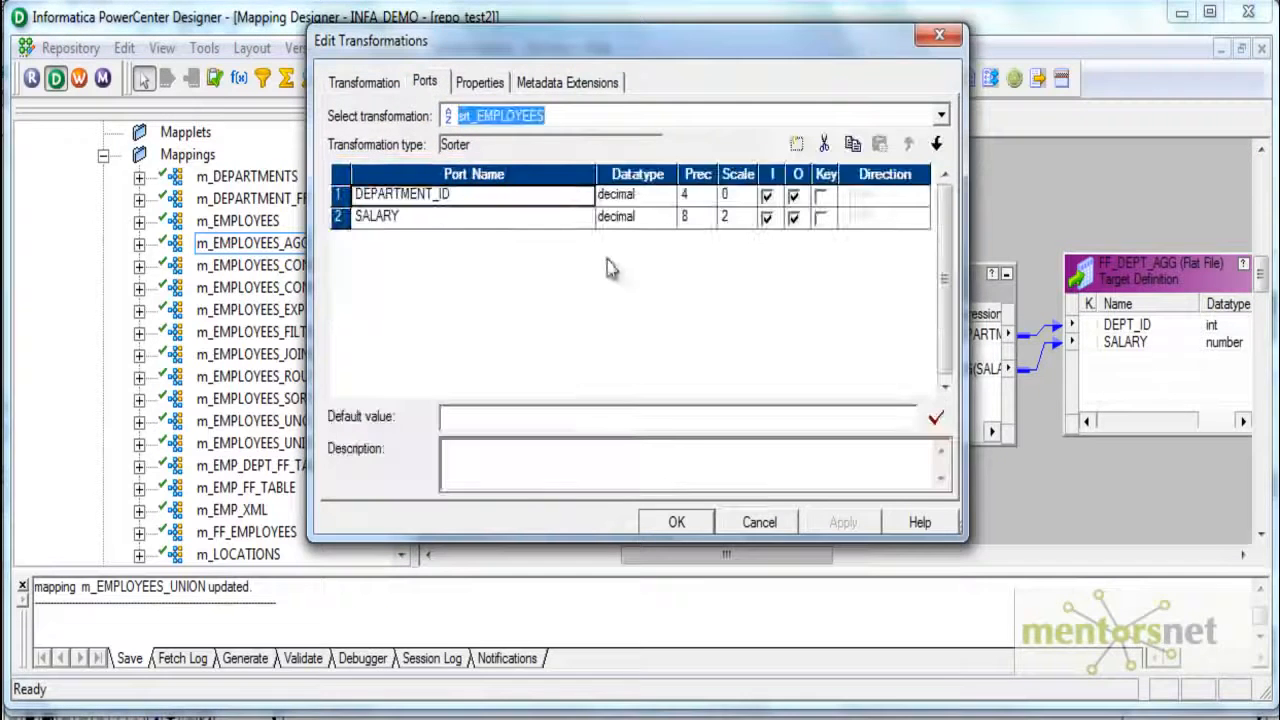
click(820, 195)
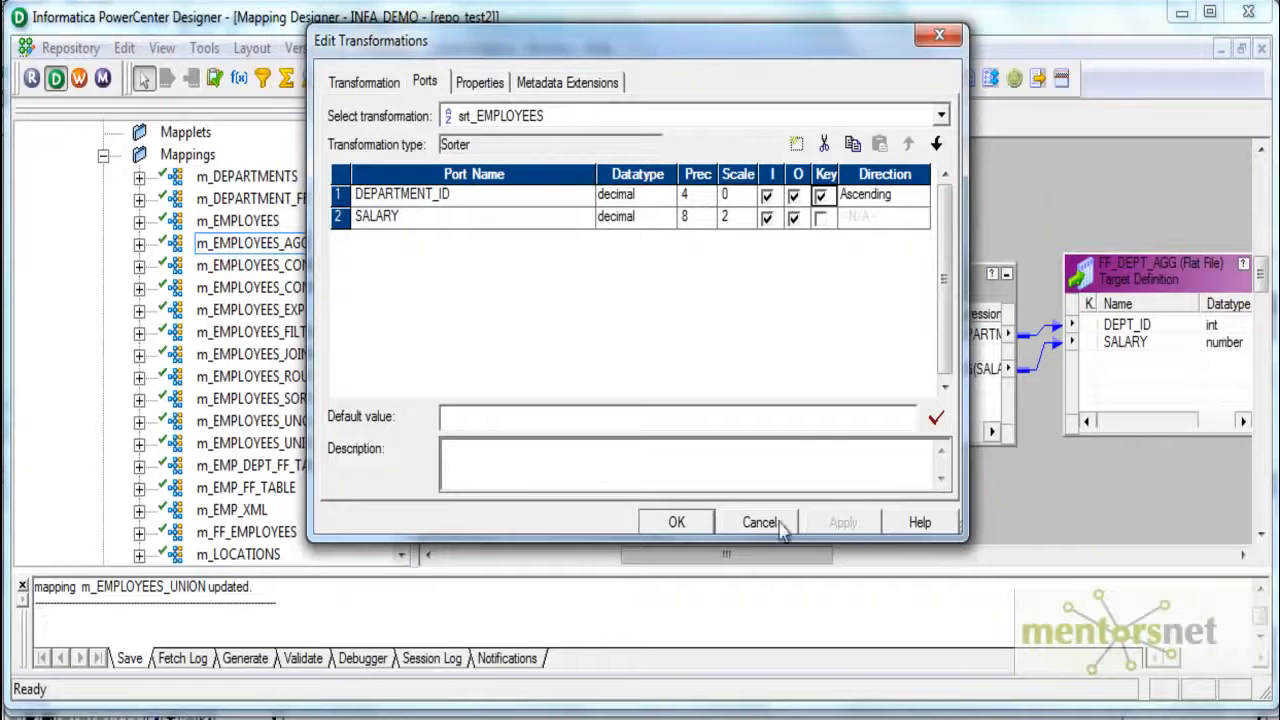
click(676, 522)
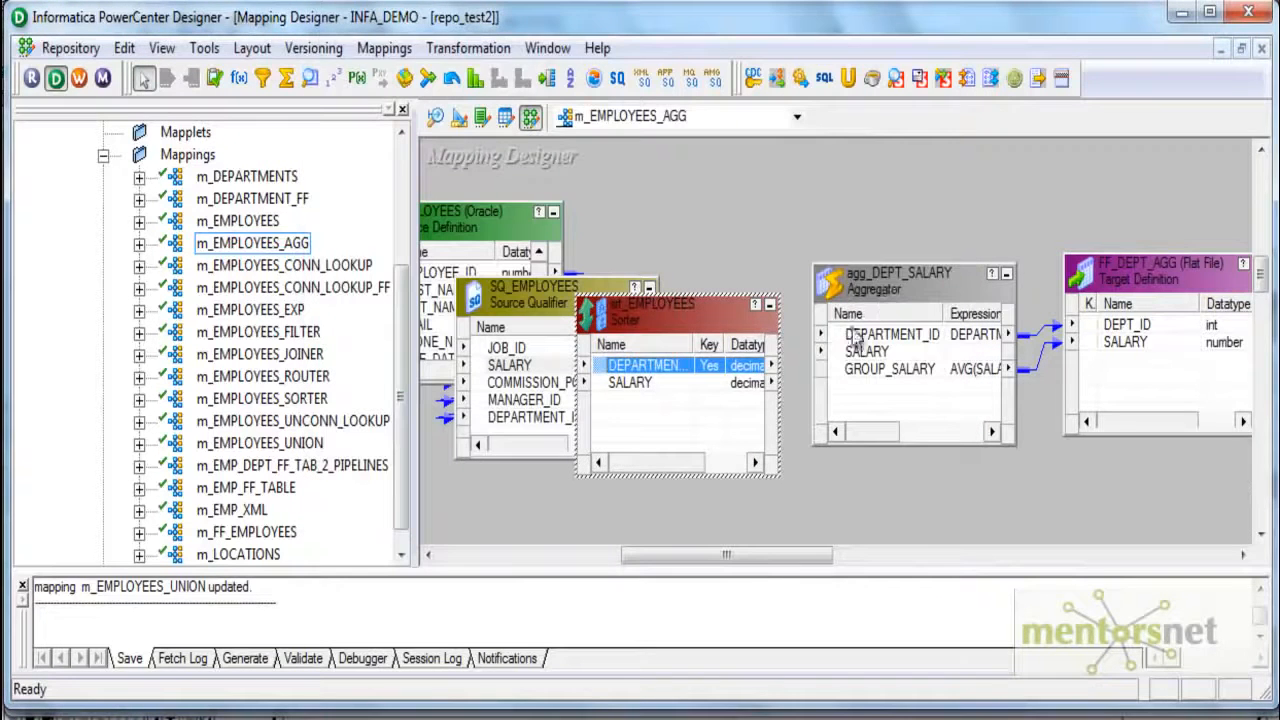
Link the DEPARTMENT_ID and SALARY ports of srt_EMPLOYEES to the matching ports of agg_DEPT_SALARY.
drag(686, 372, 850, 335)
mouse_move(643, 386)
mouse_down()
mouse_move(870, 378)
mouse_move(868, 355)
mouse_up()
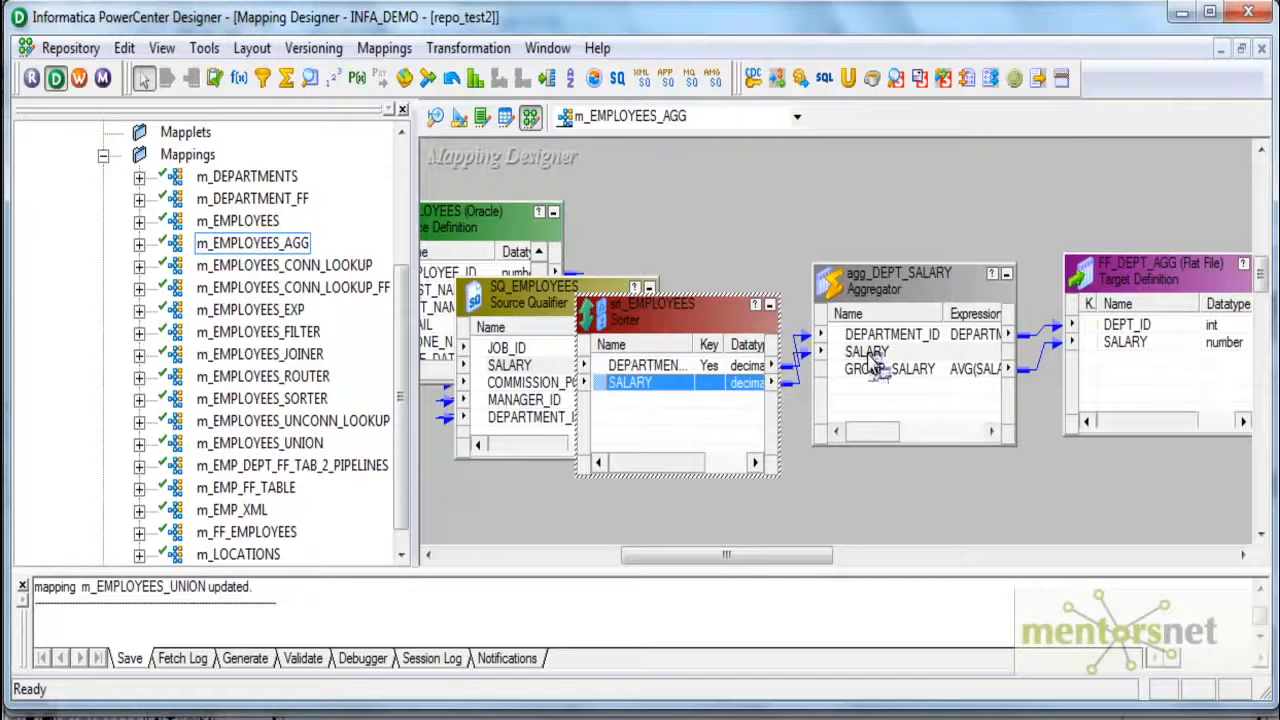
Enable the Sorted Input option on the agg_DEPT_SALARY aggregator and save the m_EMPLOYEES_AGG mapping.
double_click(909, 273)
click(488, 88)
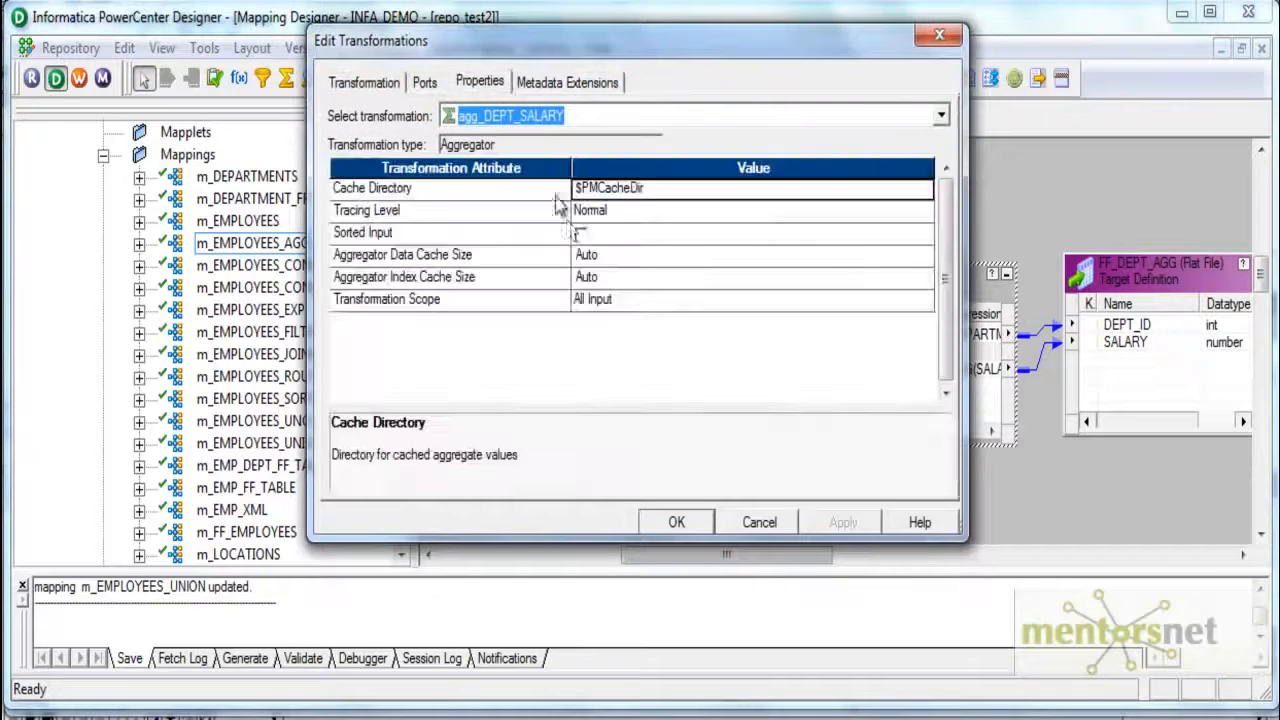
click(581, 235)
click(677, 522)
click(70, 48)
click(91, 380)
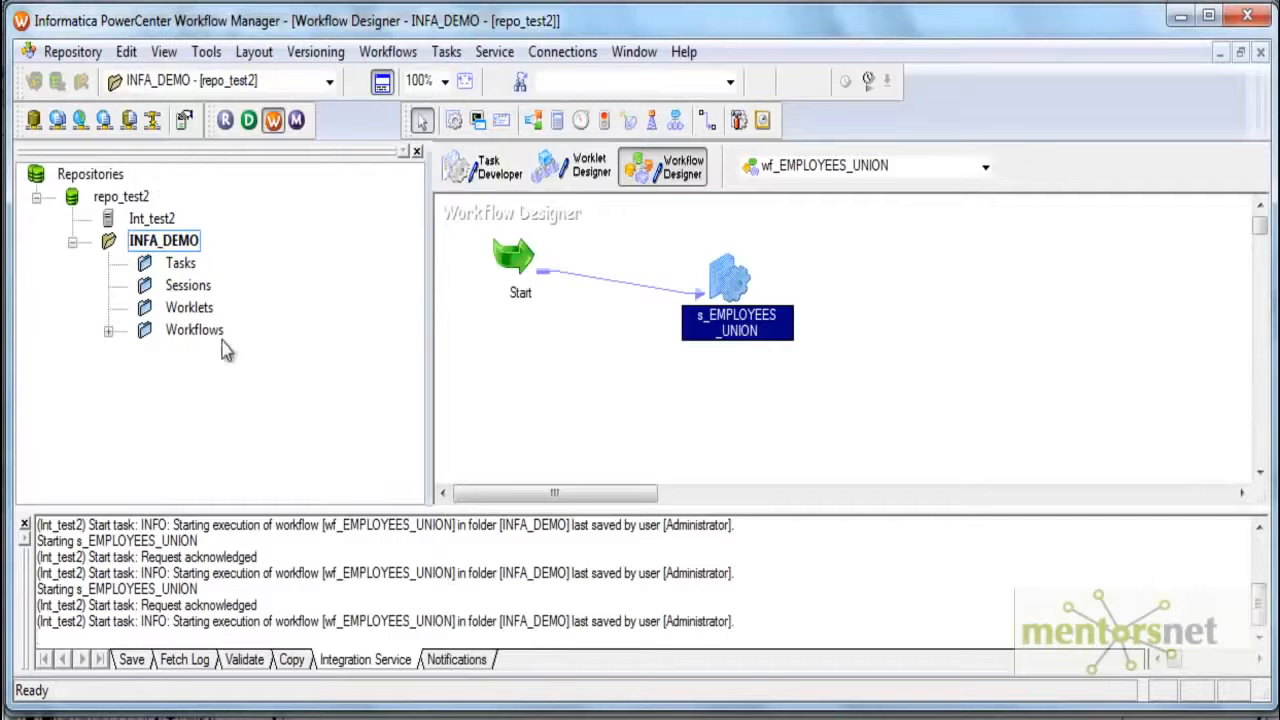
In Workflow Manager, open the wf_EMPLOYEES_AGG workflow and save it with the updated session mapping.
click(108, 331)
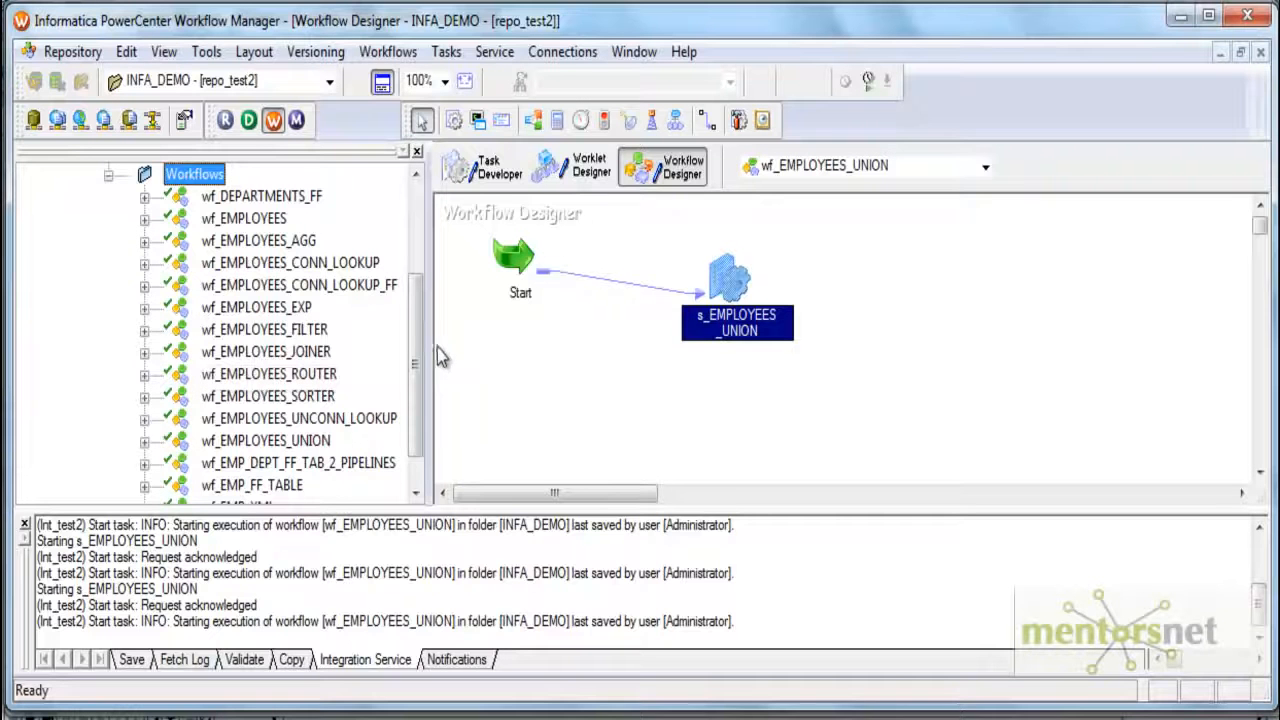
right_click(272, 238)
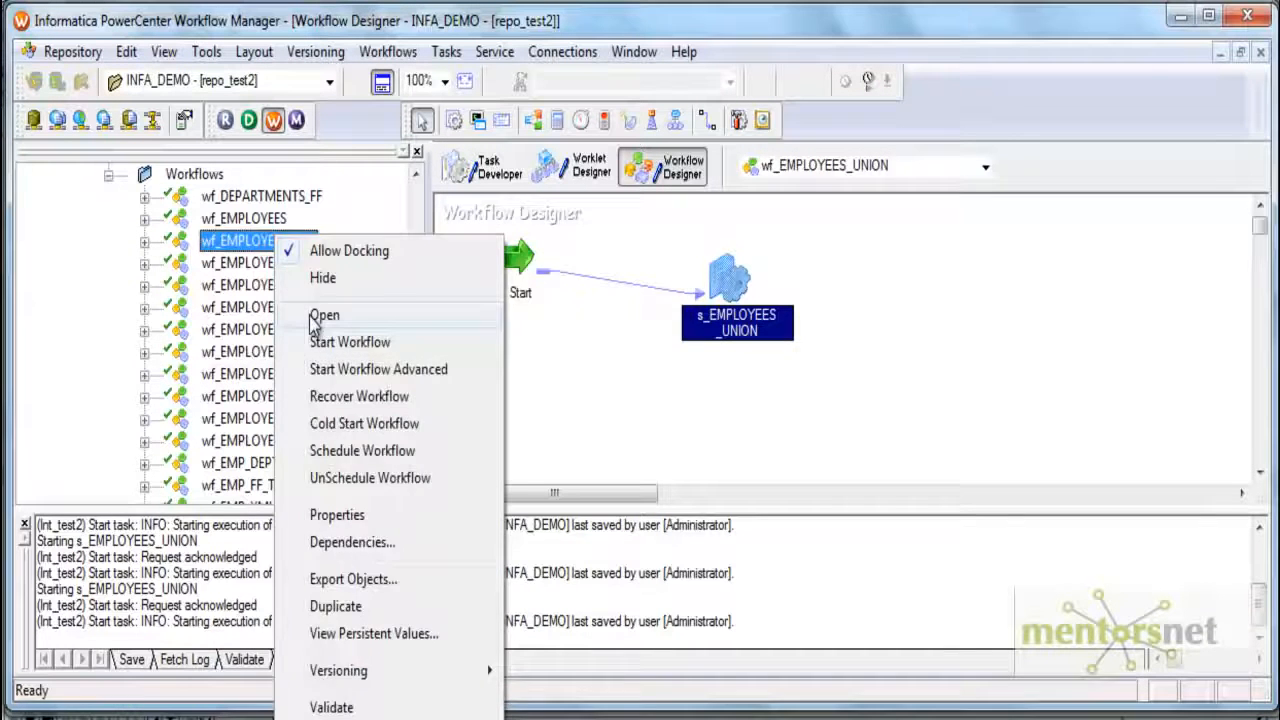
click(312, 313)
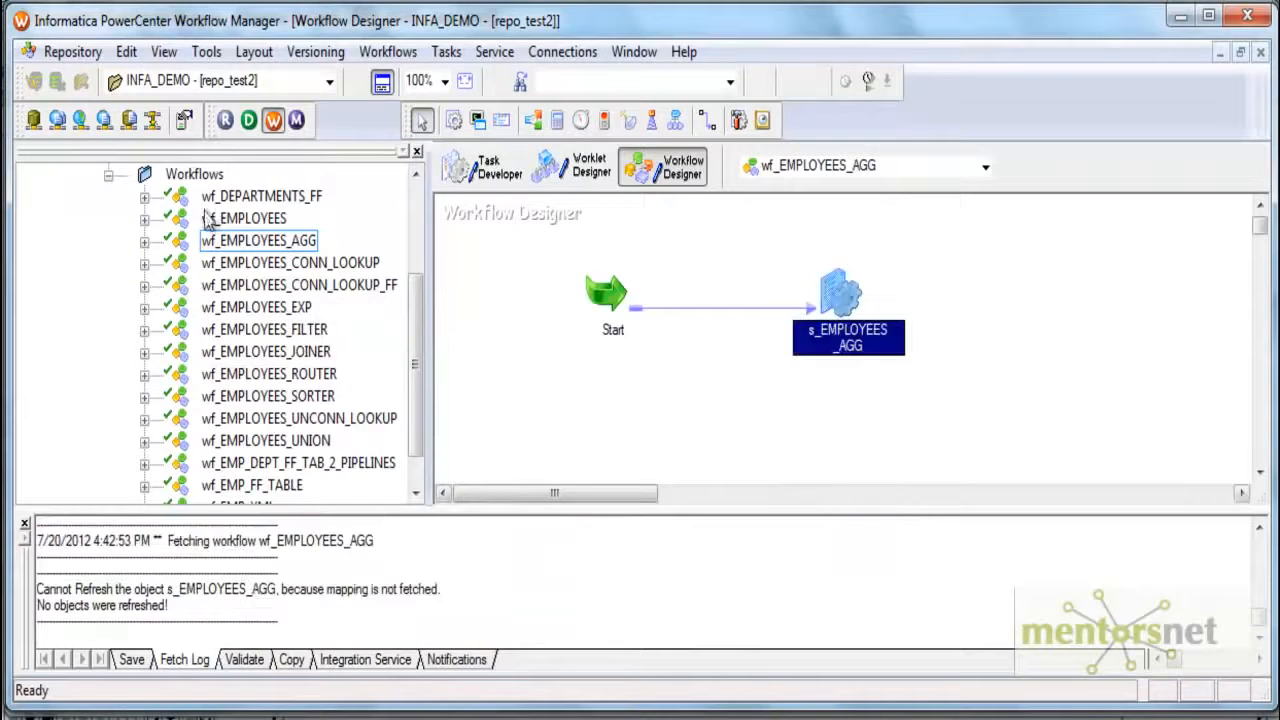
click(72, 51)
click(80, 346)
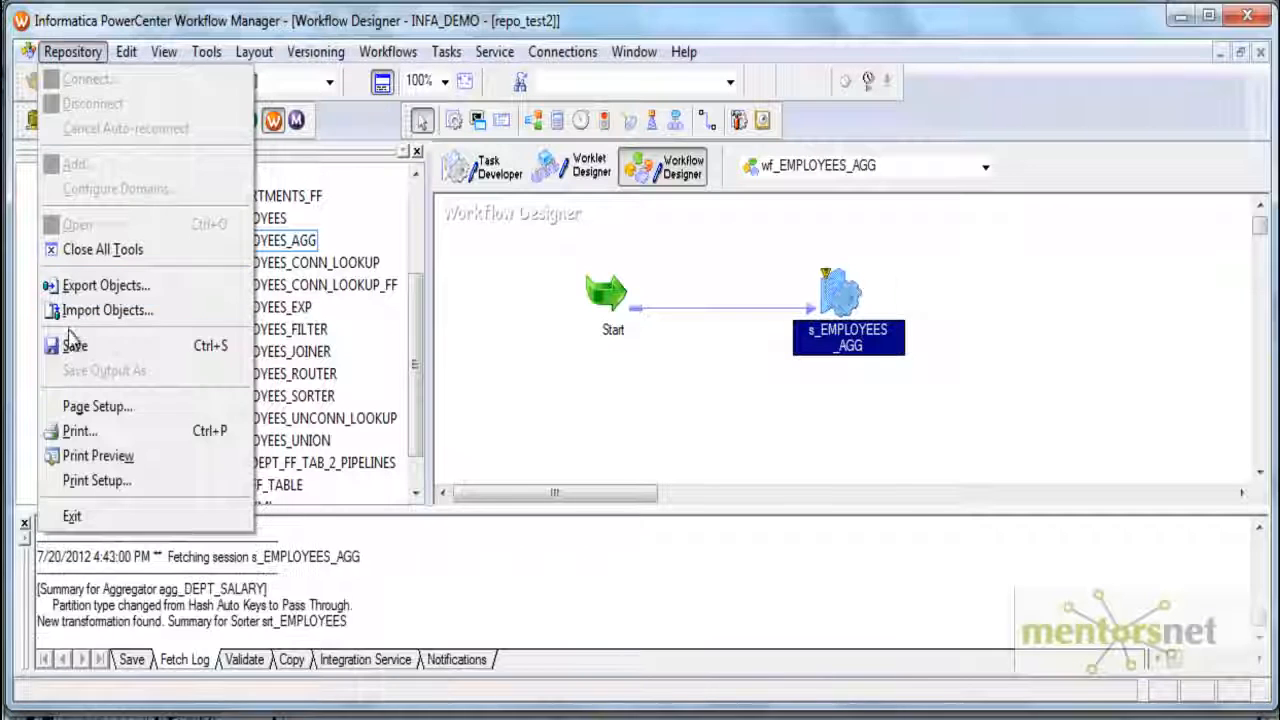
Check the transformations listed in the mapping settings of the s_EMPLOYEES_AGG session.
double_click(838, 287)
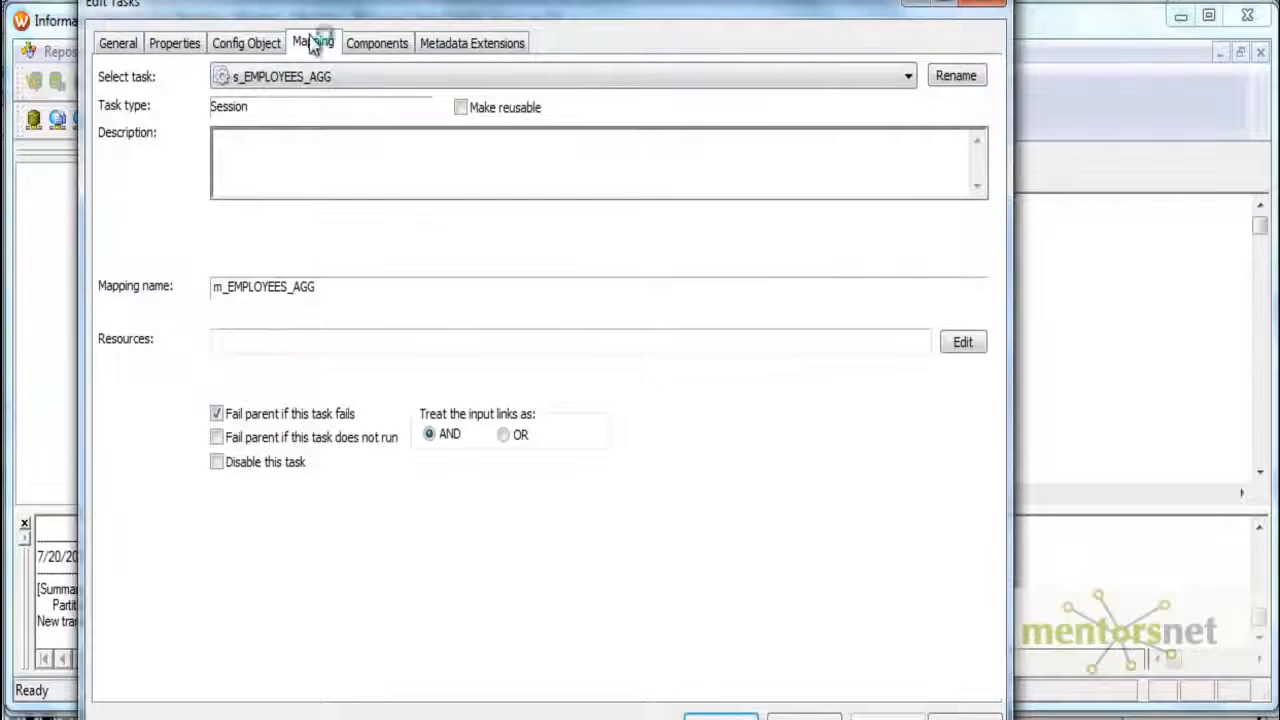
click(313, 42)
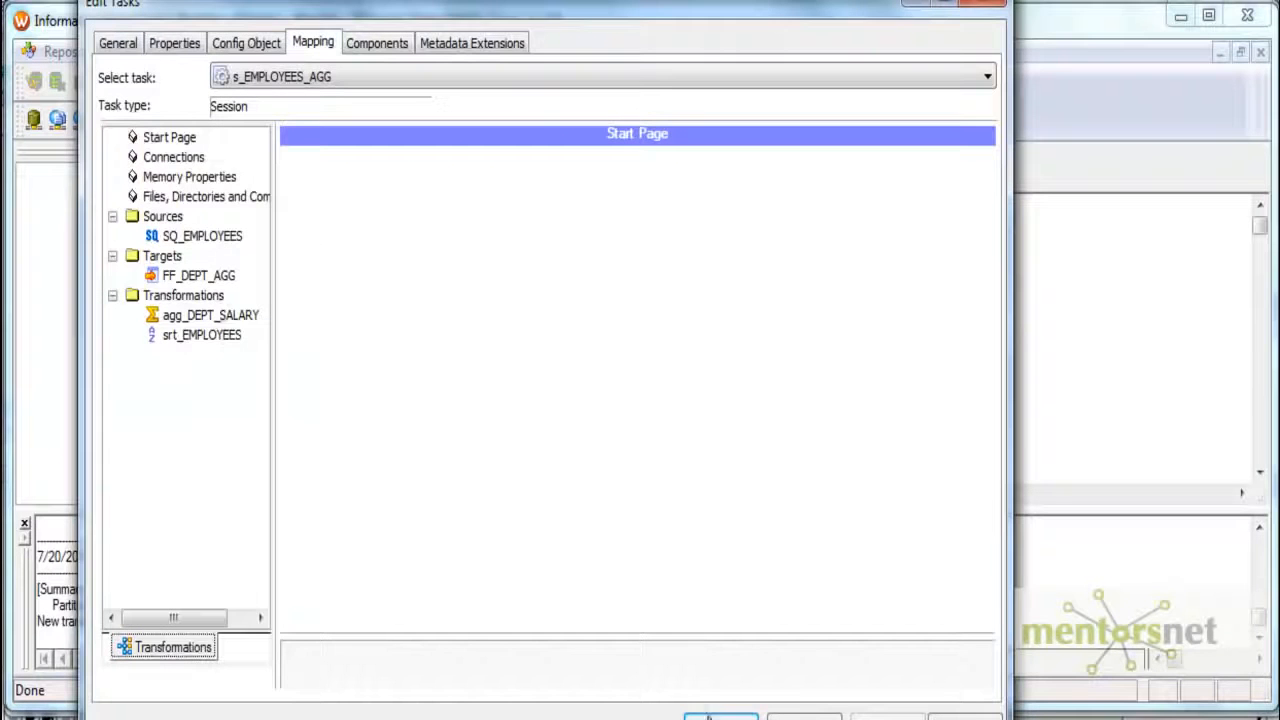
click(716, 713)
Start the s_EMPLOYEES_AGG task and inspect its session run in Workflow Monitor.
right_click(838, 300)
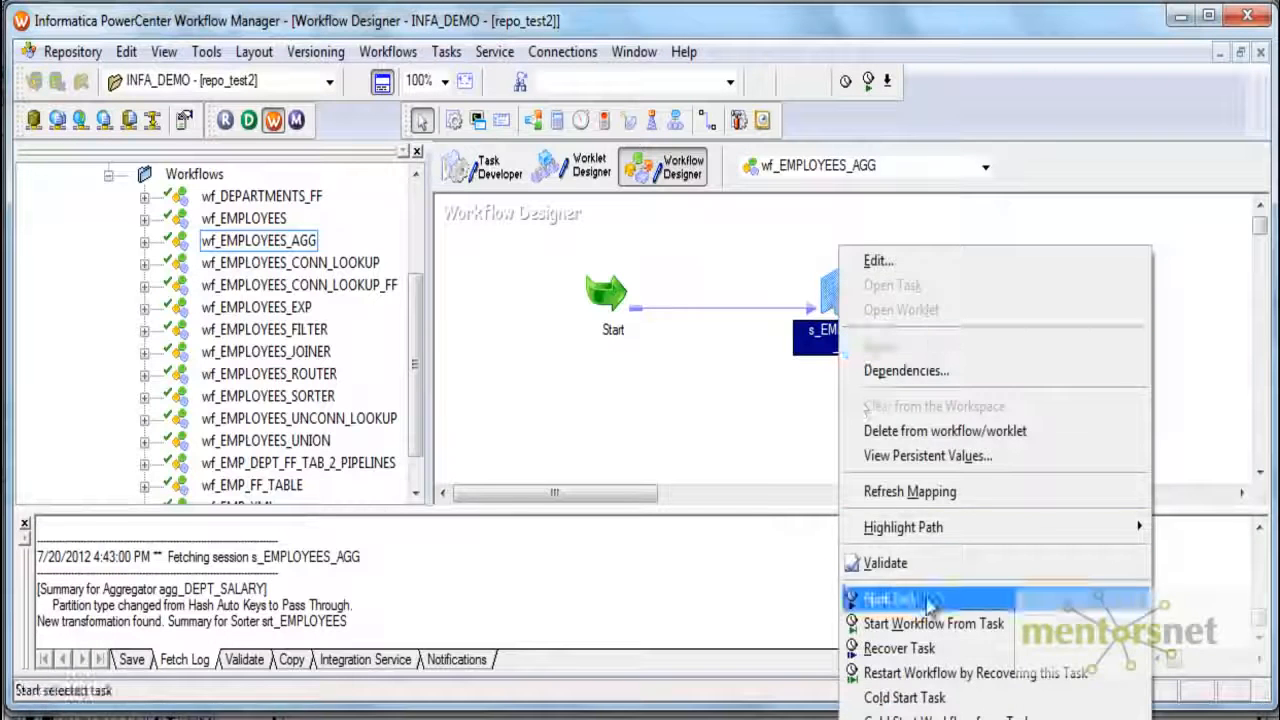
click(880, 594)
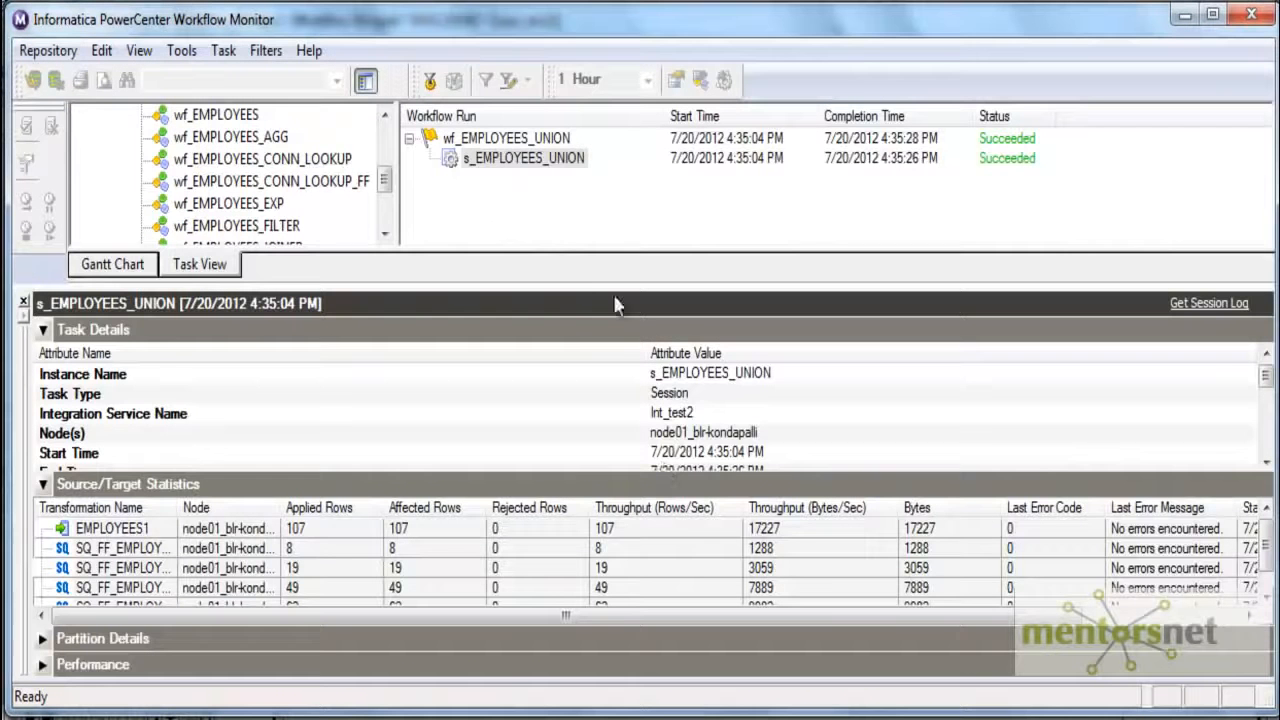
right_click(543, 155)
click(533, 401)
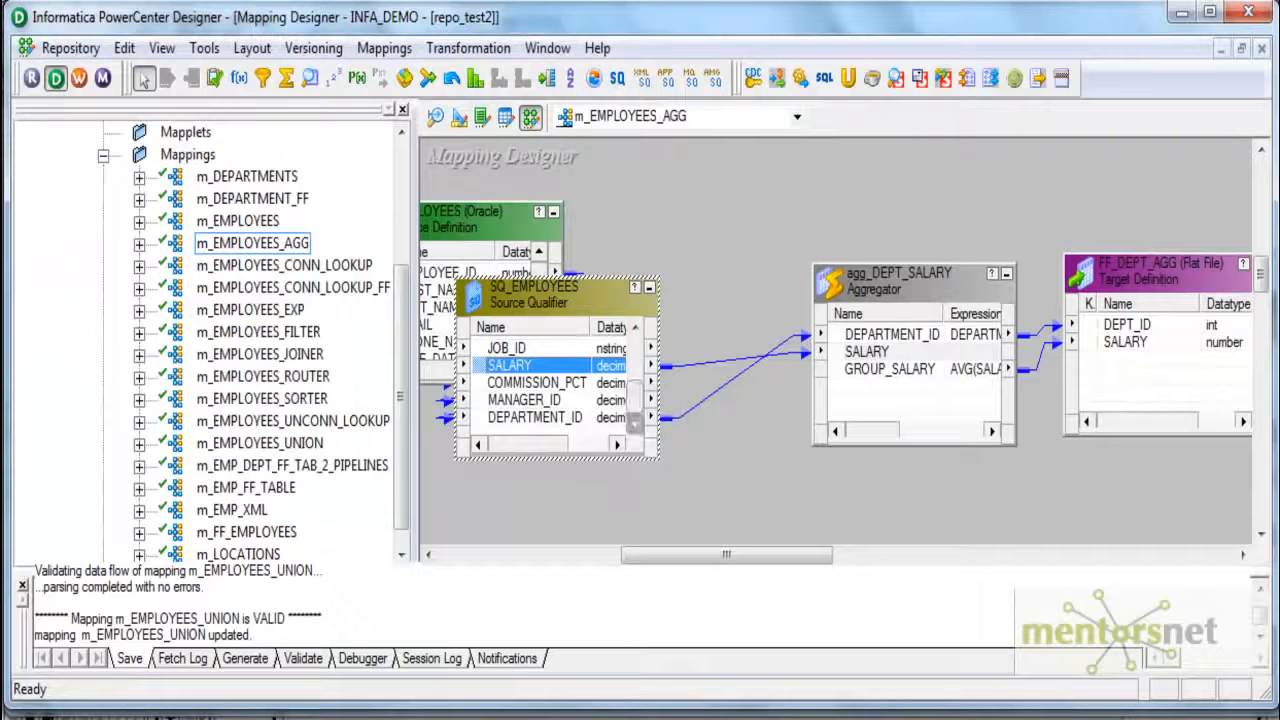
In Designer, turn off Sorted Input on agg_DEPT_SALARY and save m_EMPLOYEES_AGG without the sorter.
click(97, 52)
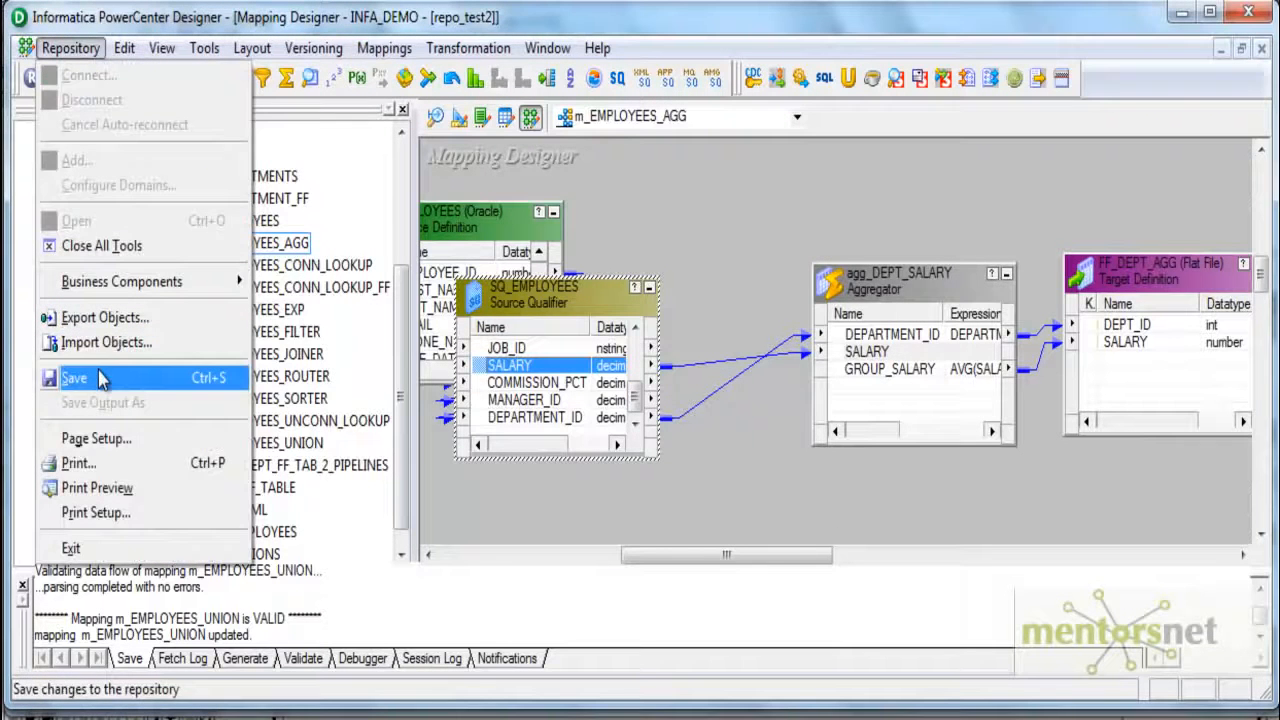
click(886, 290)
double_click(886, 290)
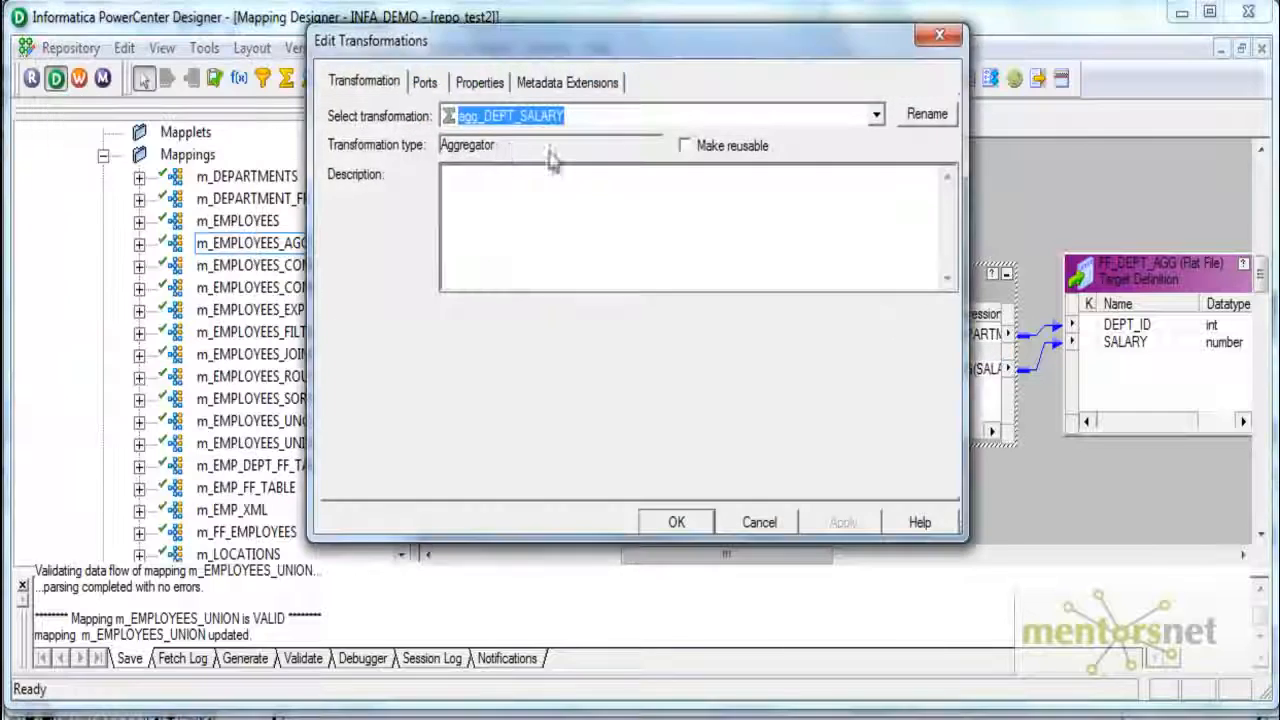
click(497, 85)
click(676, 522)
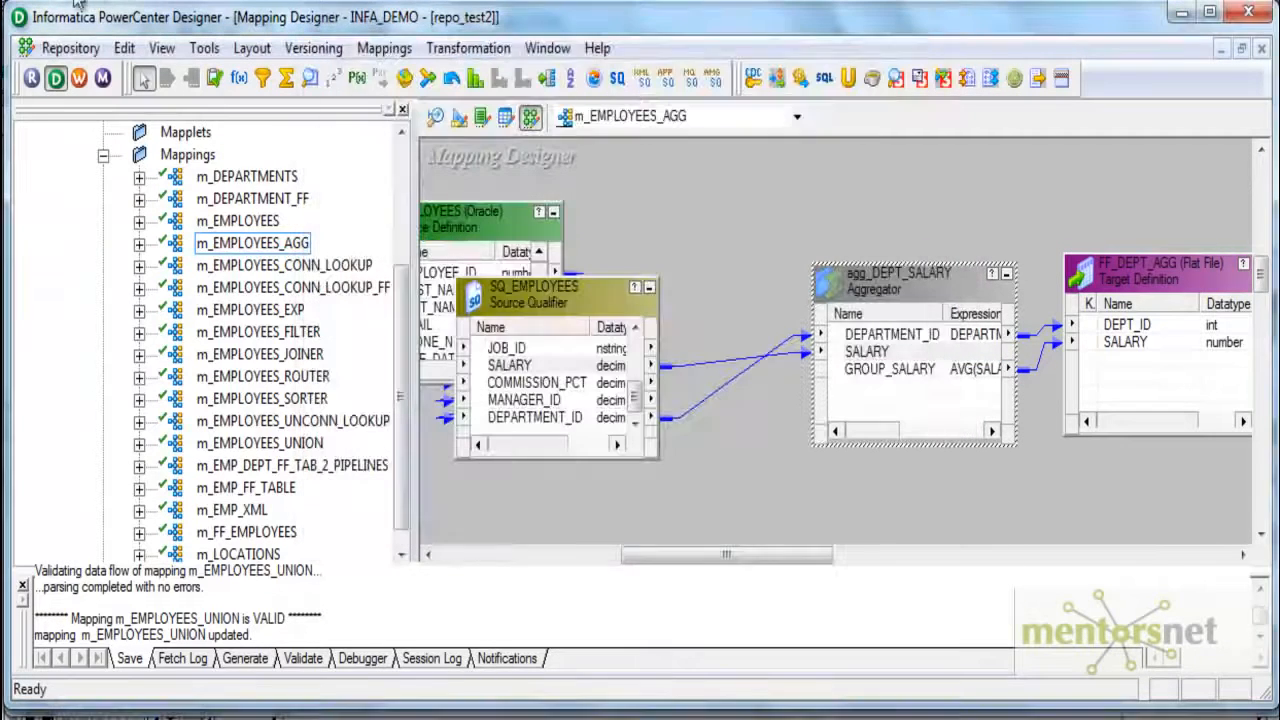
click(70, 48)
click(100, 377)
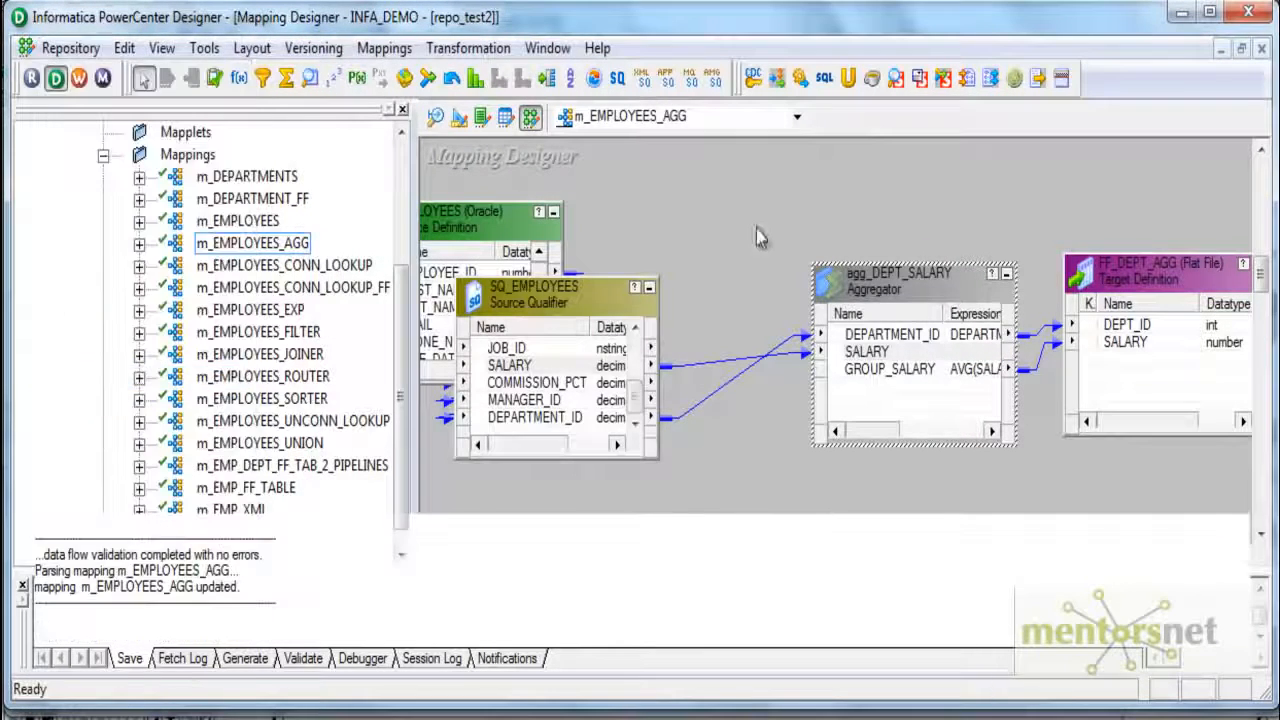
In Workflow Manager, refresh the mapping of the s_EMPLOYEES_AGG session and save the workflow.
key(alt+Tab)
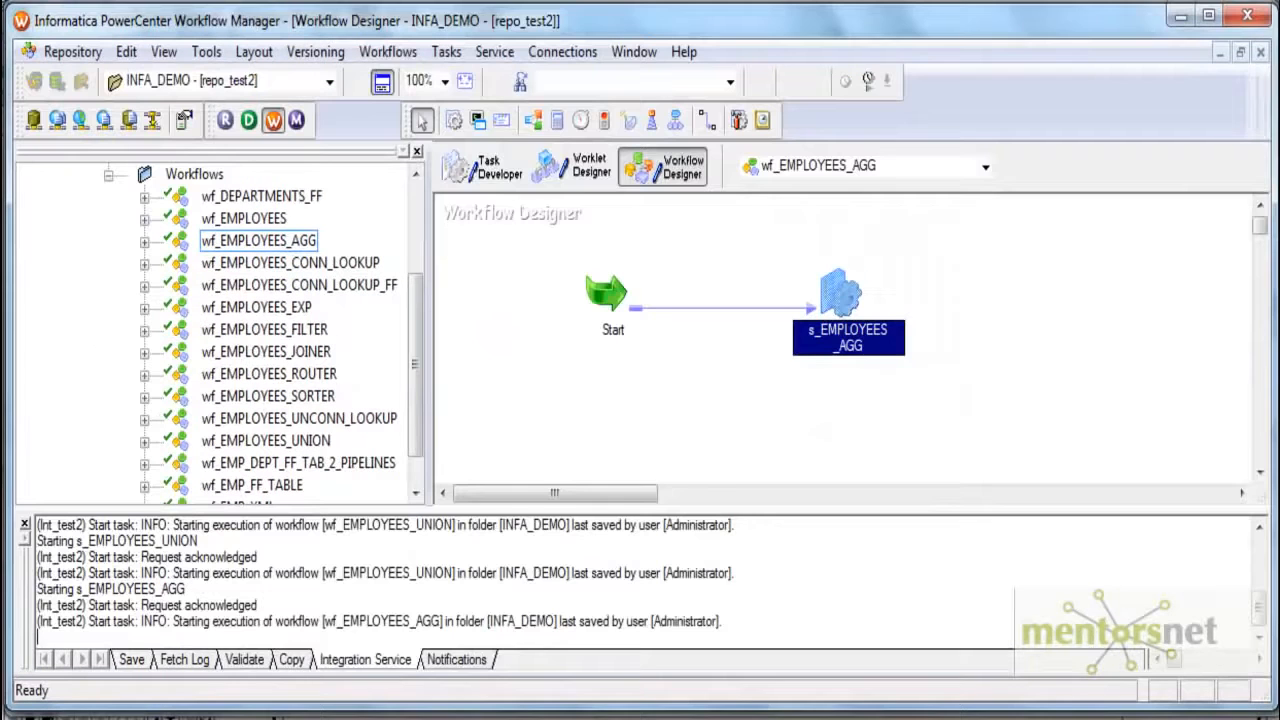
right_click(836, 290)
double_click(830, 284)
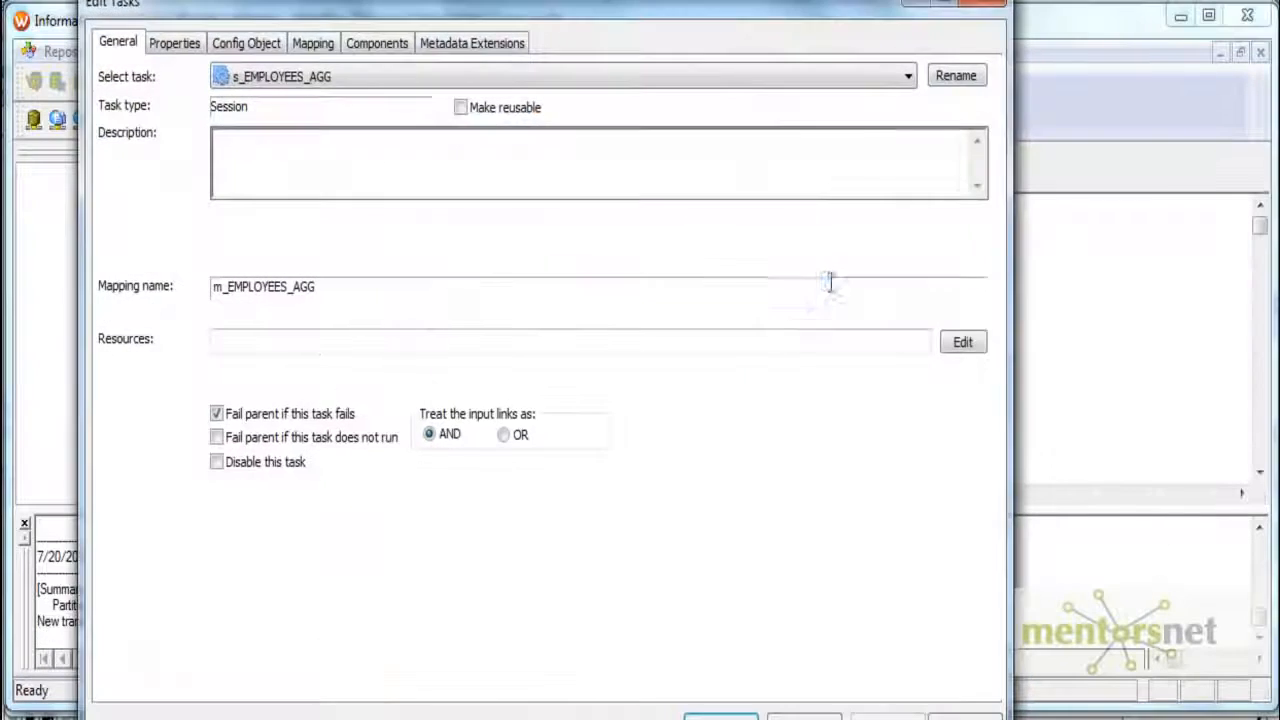
click(717, 716)
right_click(836, 290)
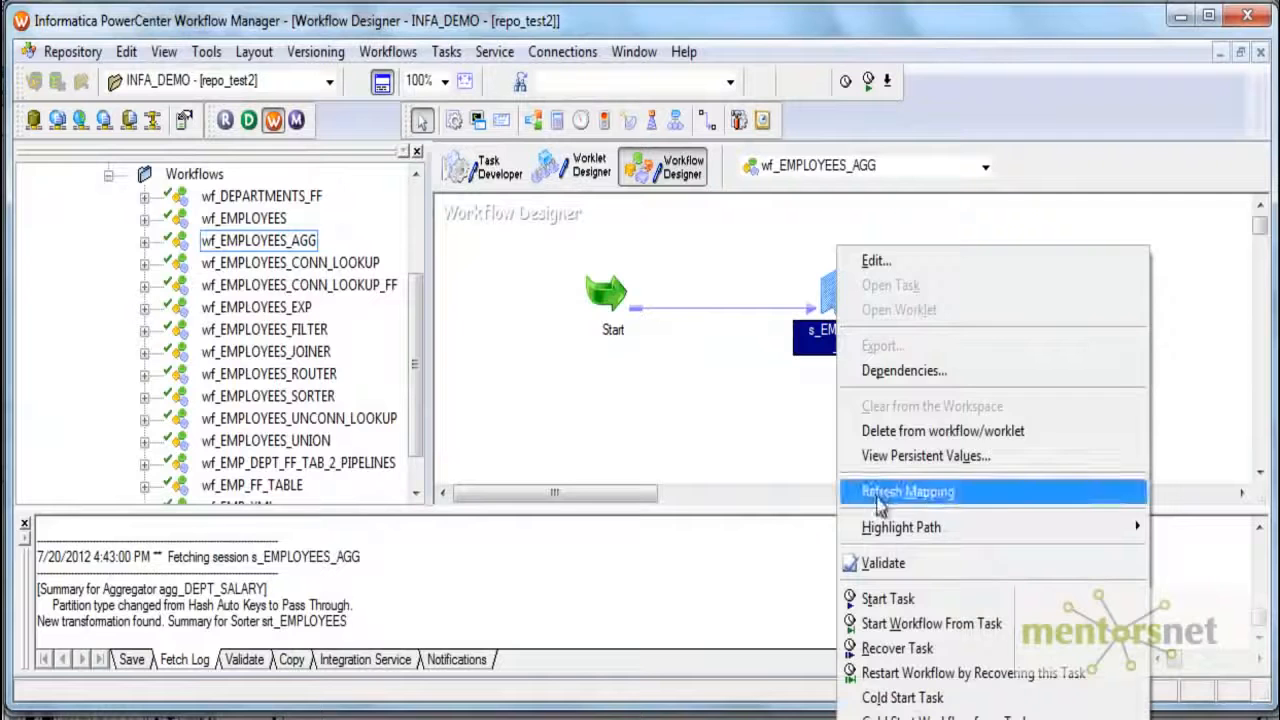
click(879, 495)
click(75, 52)
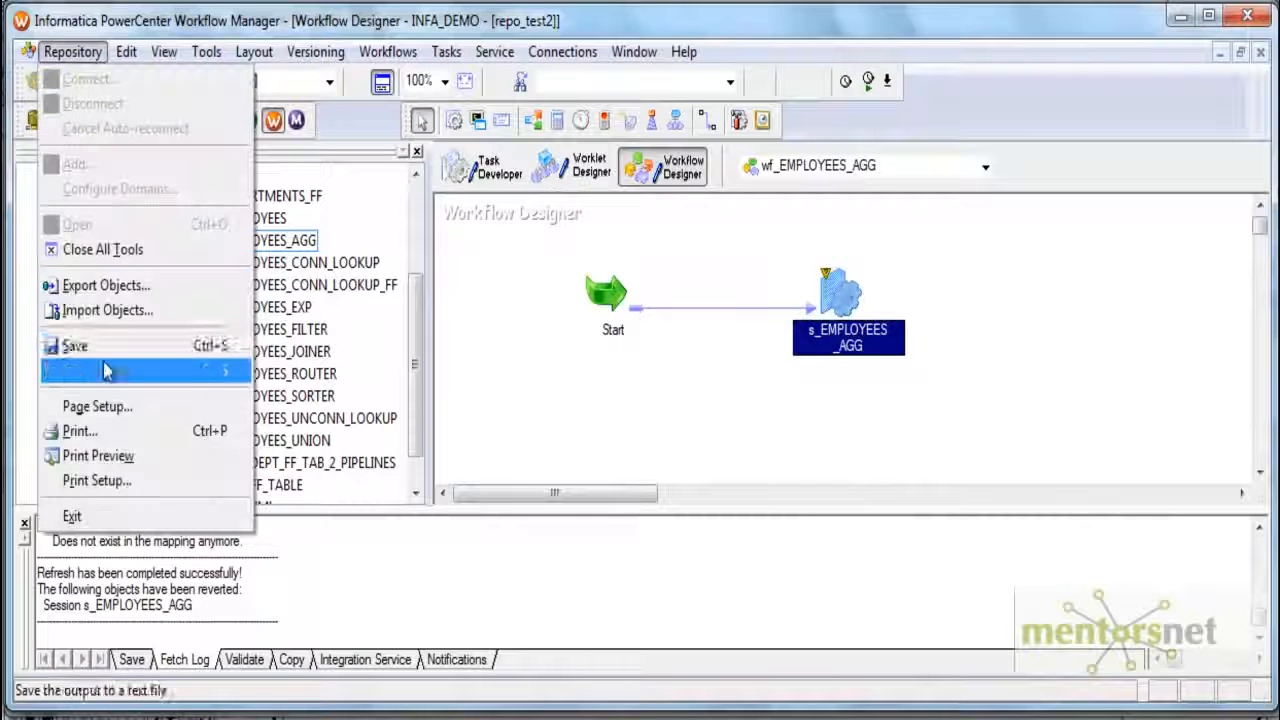
click(103, 349)
Run the s_EMPLOYEES_AGG task again and review the rows in the output file ff_dept_agg1.out.
right_click(830, 320)
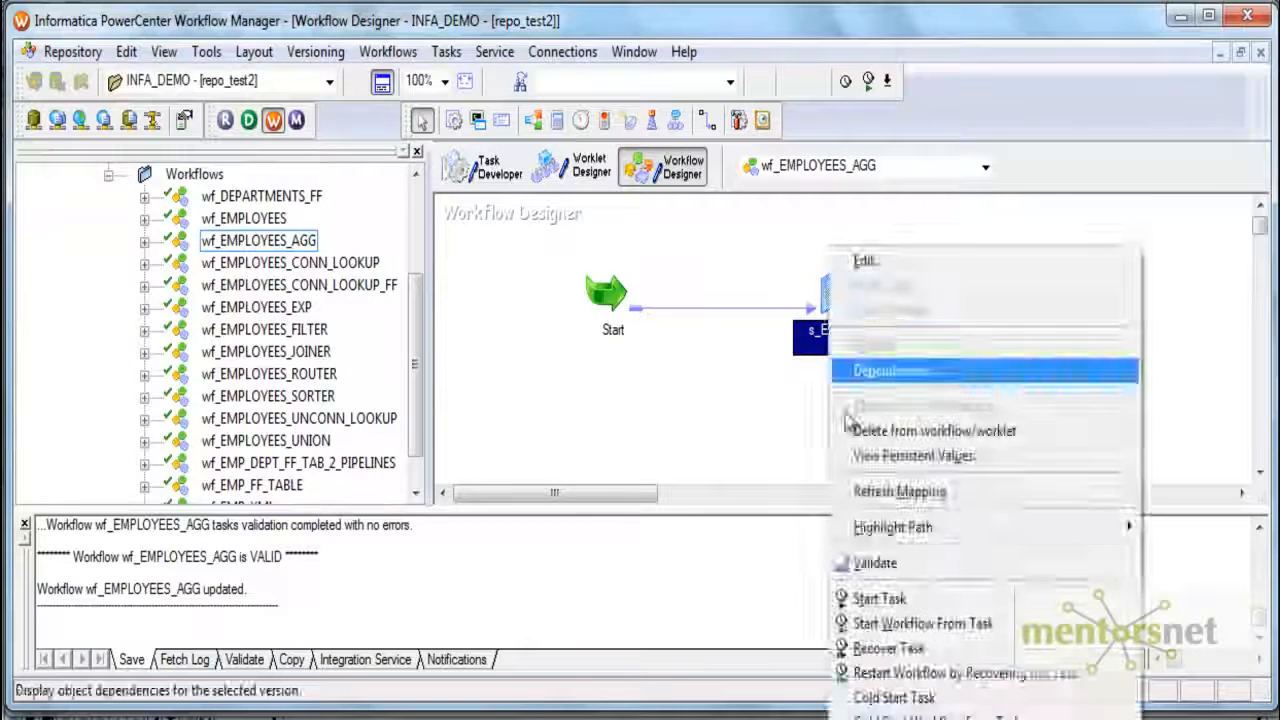
click(879, 598)
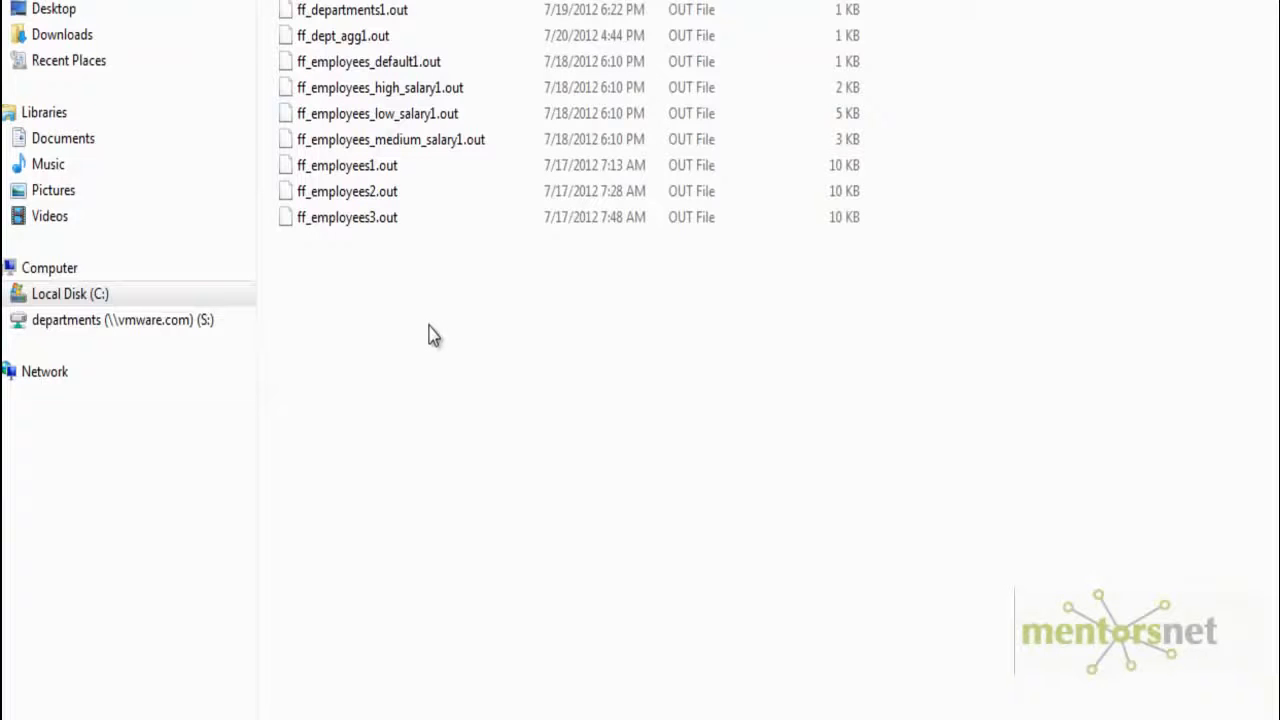
right_click(362, 46)
click(434, 88)
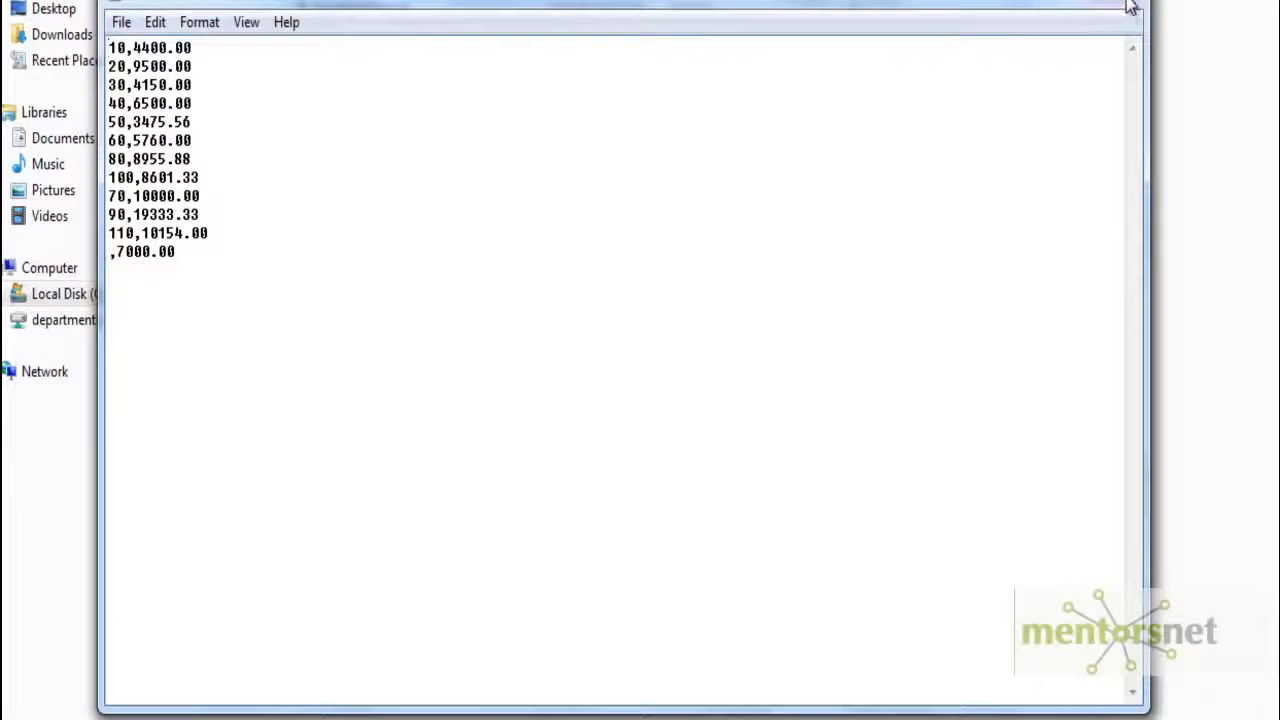
click(1122, 8)
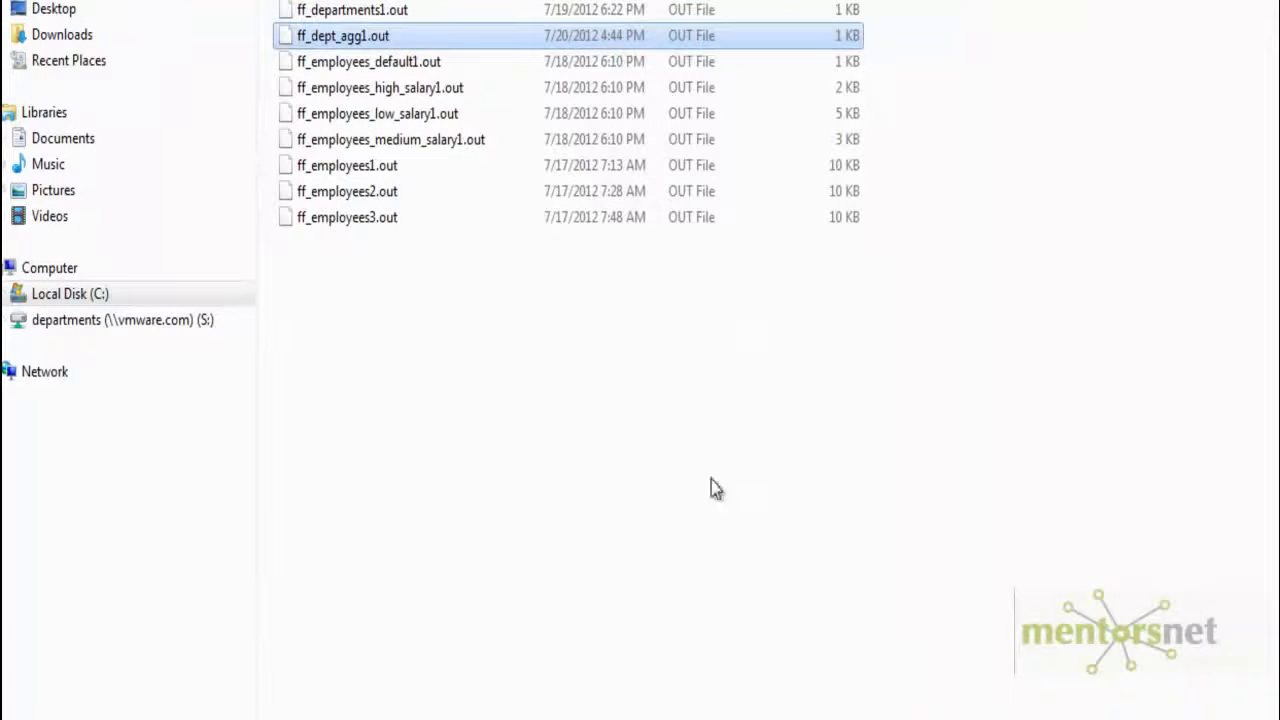